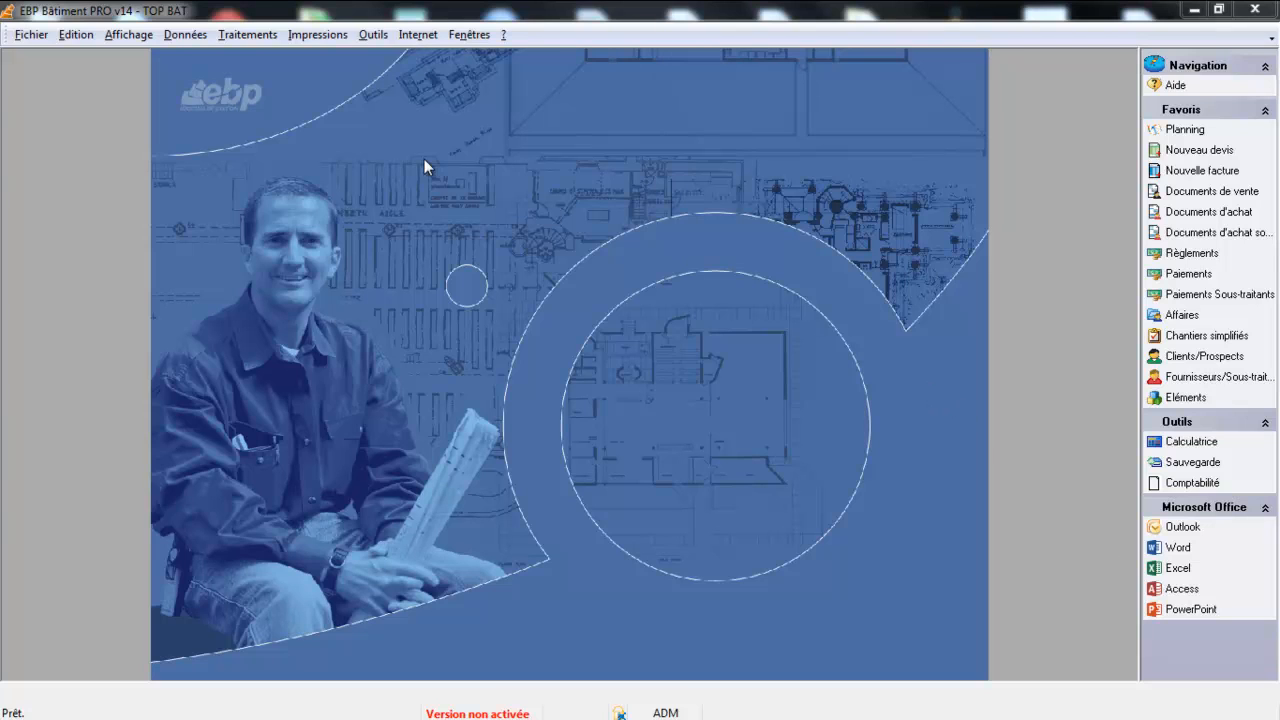
- Add a bank with code BP and label BANQUE POPULAIRE, and mark it as Banque Principale
left_click(184, 34)
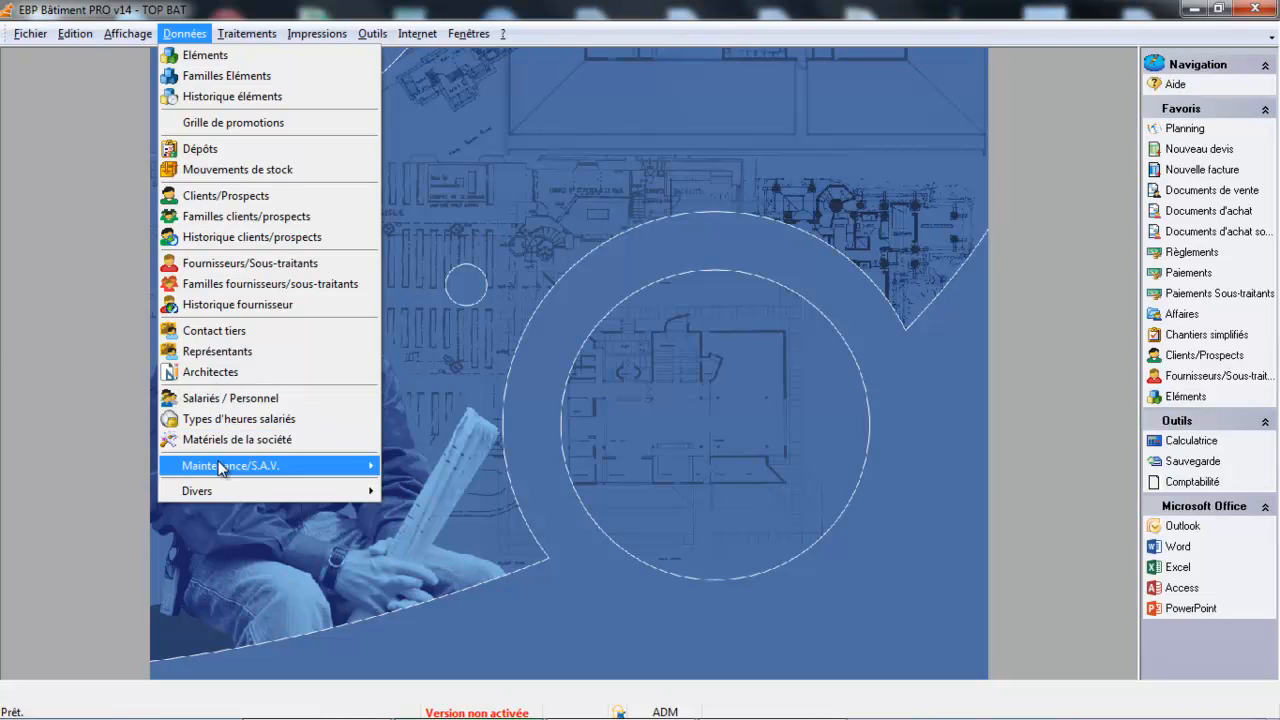
mouse_move(177, 466)
mouse_move(221, 493)
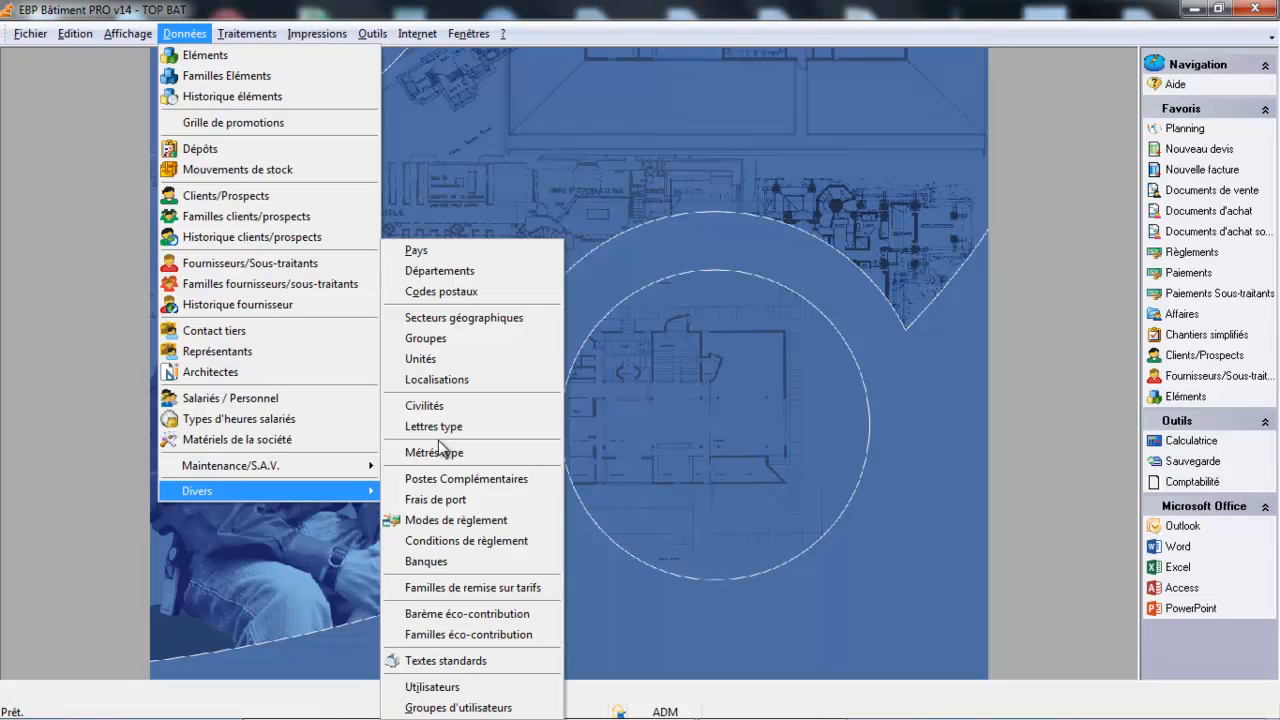
left_click(441, 564)
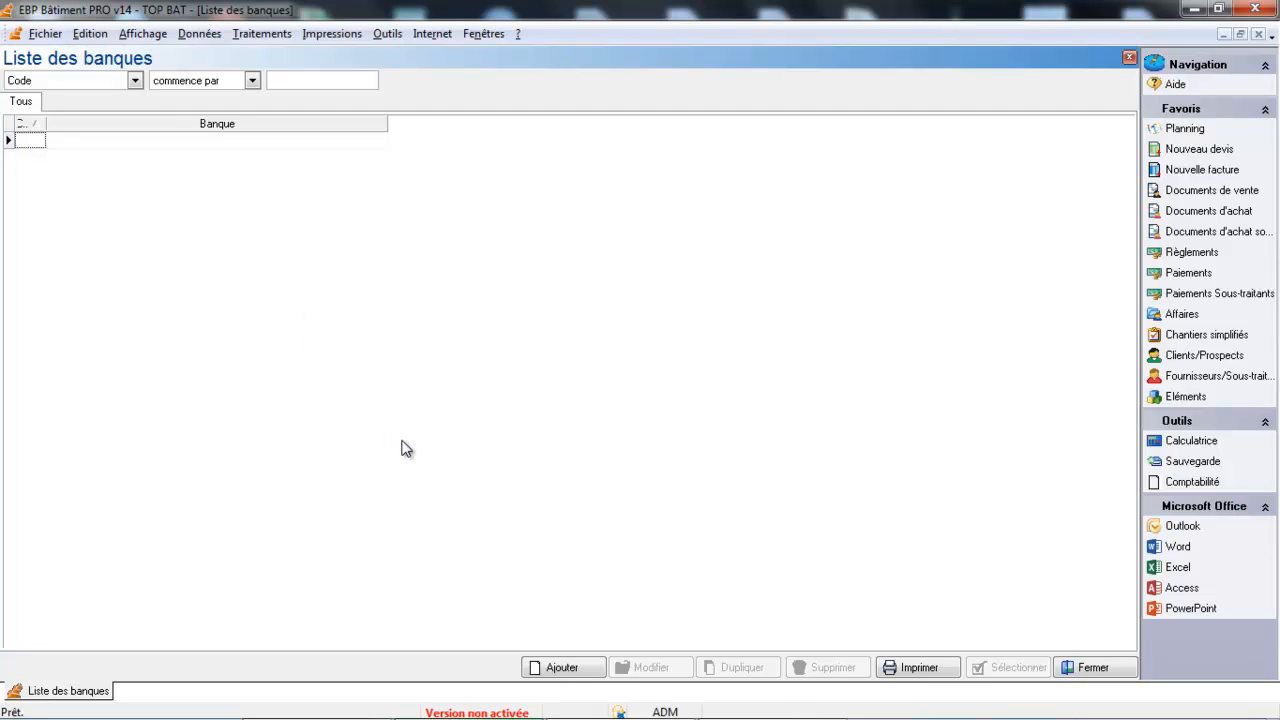
left_click(560, 668)
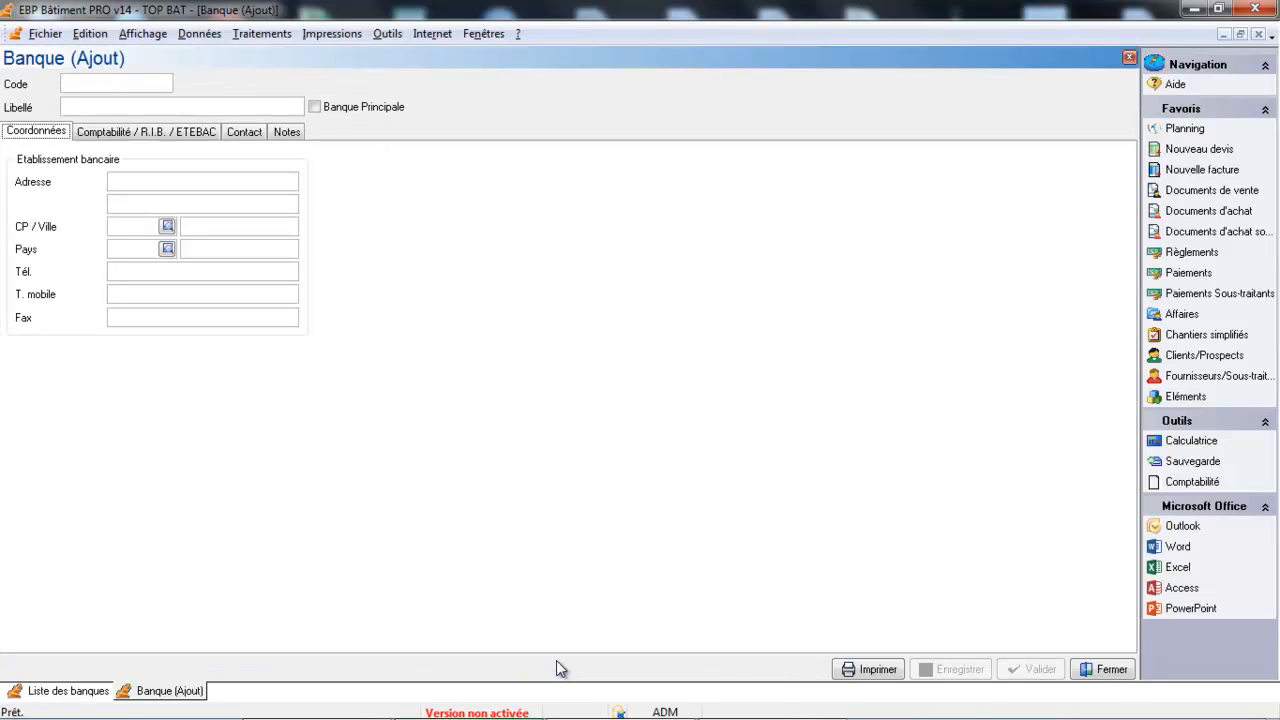
left_click(120, 84)
type("BP")
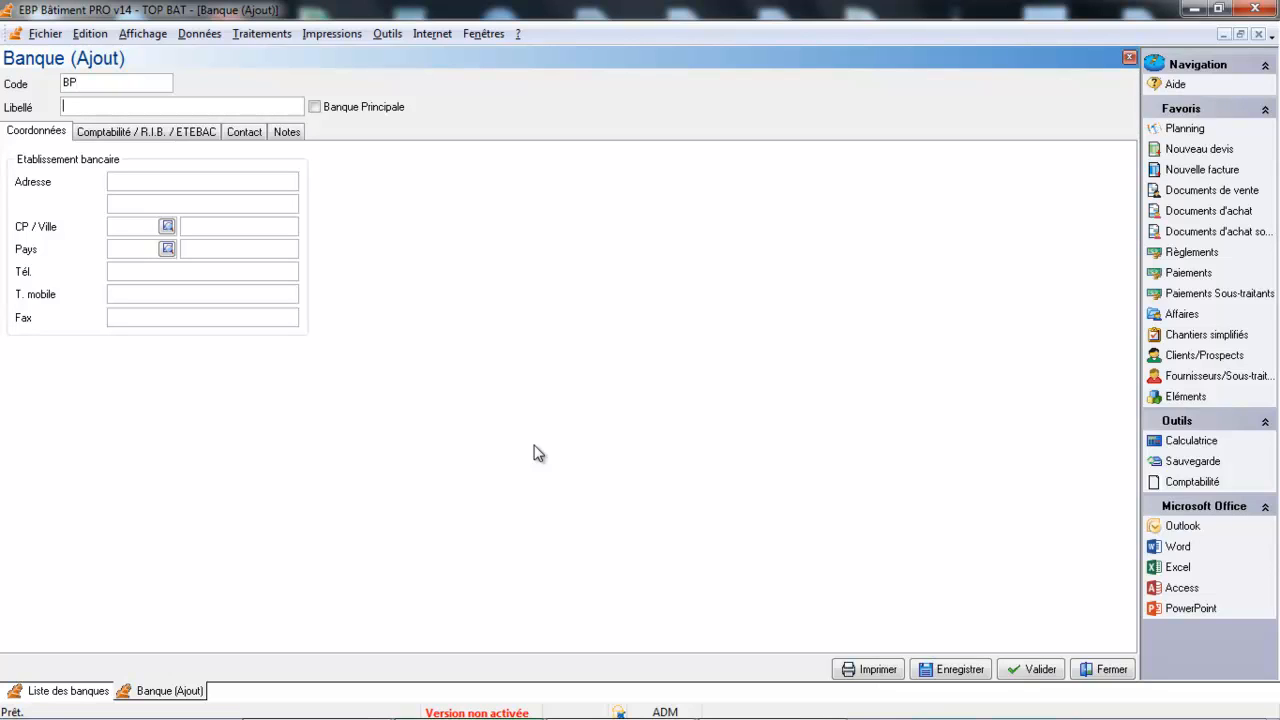
key("Tab")
type("BANQUE POPULAIRE")
key("Tab")
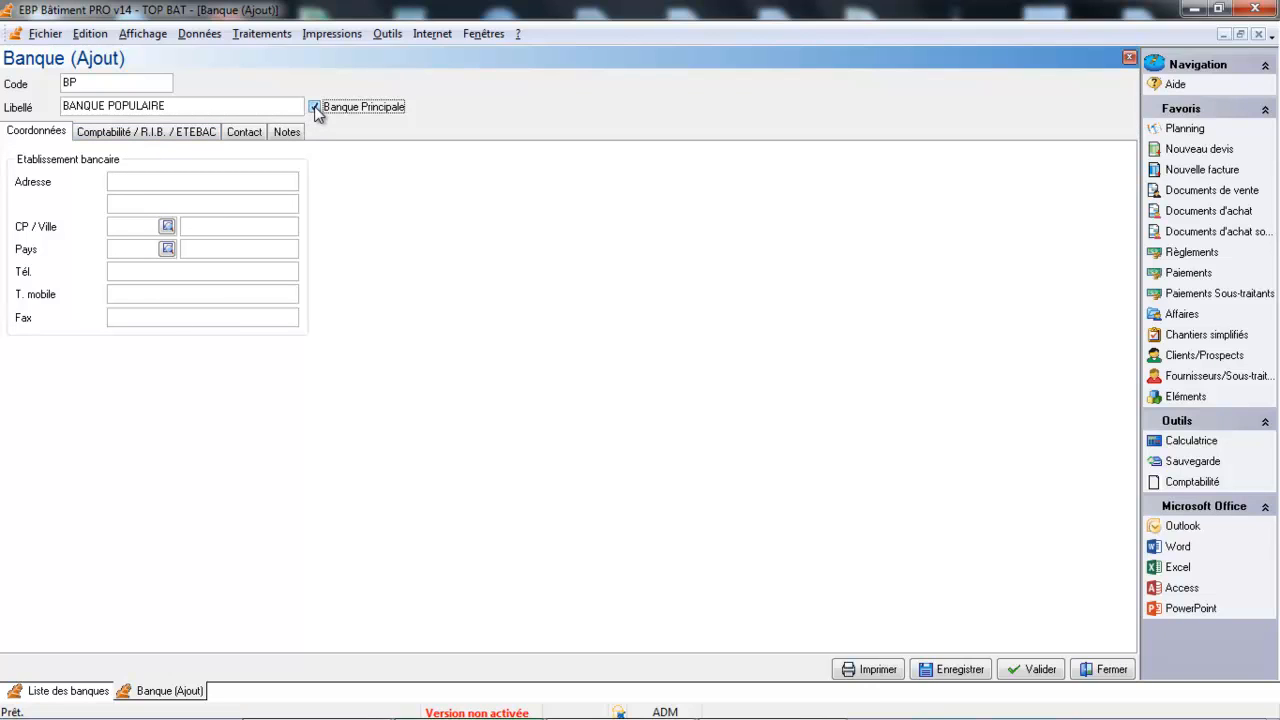
- Set the bank's accounting journal to BP and its ledger account to 512100, then validate the record and close the bank list
left_click(178, 132)
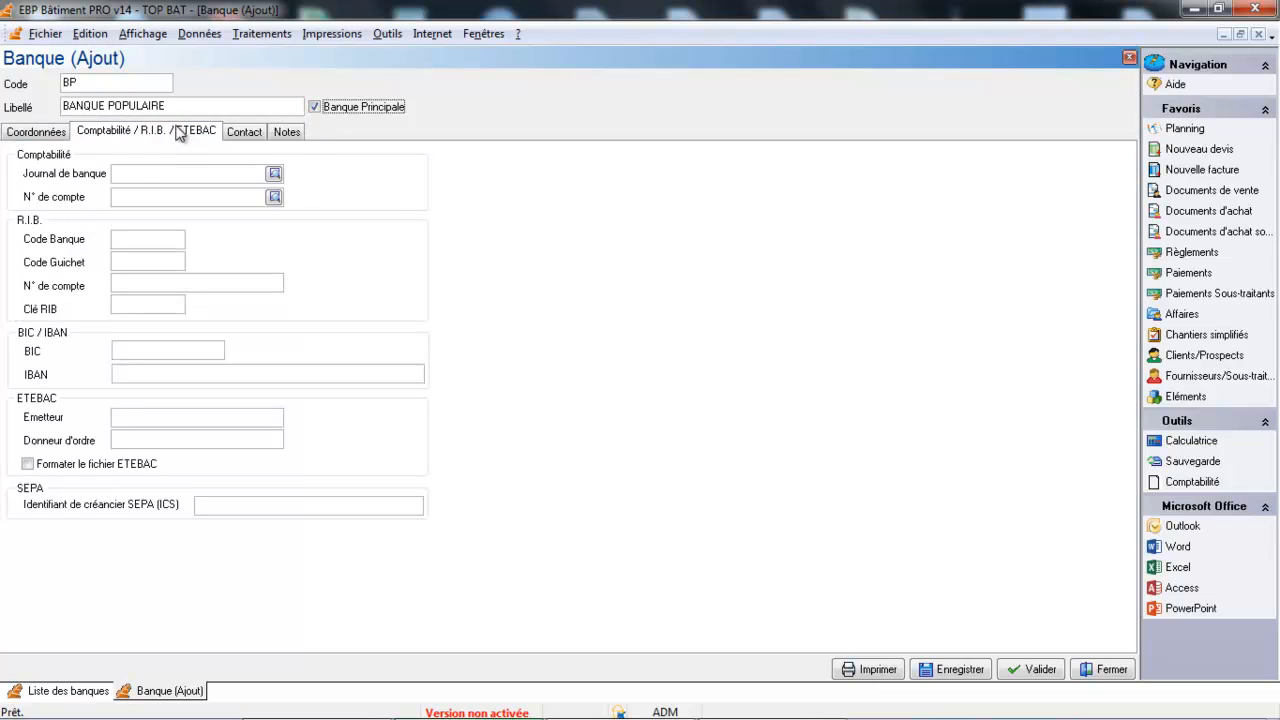
left_click(175, 172)
type("BP")
key("Tab")
type("512100")
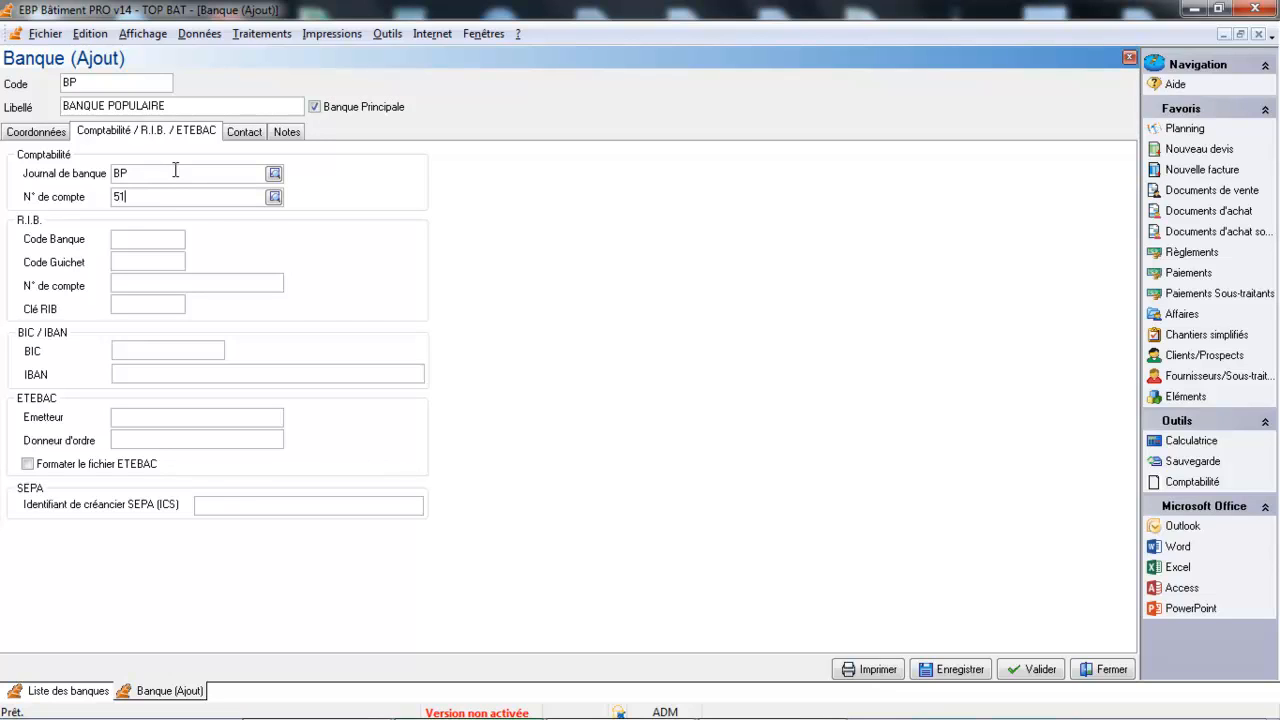
key("Tab")
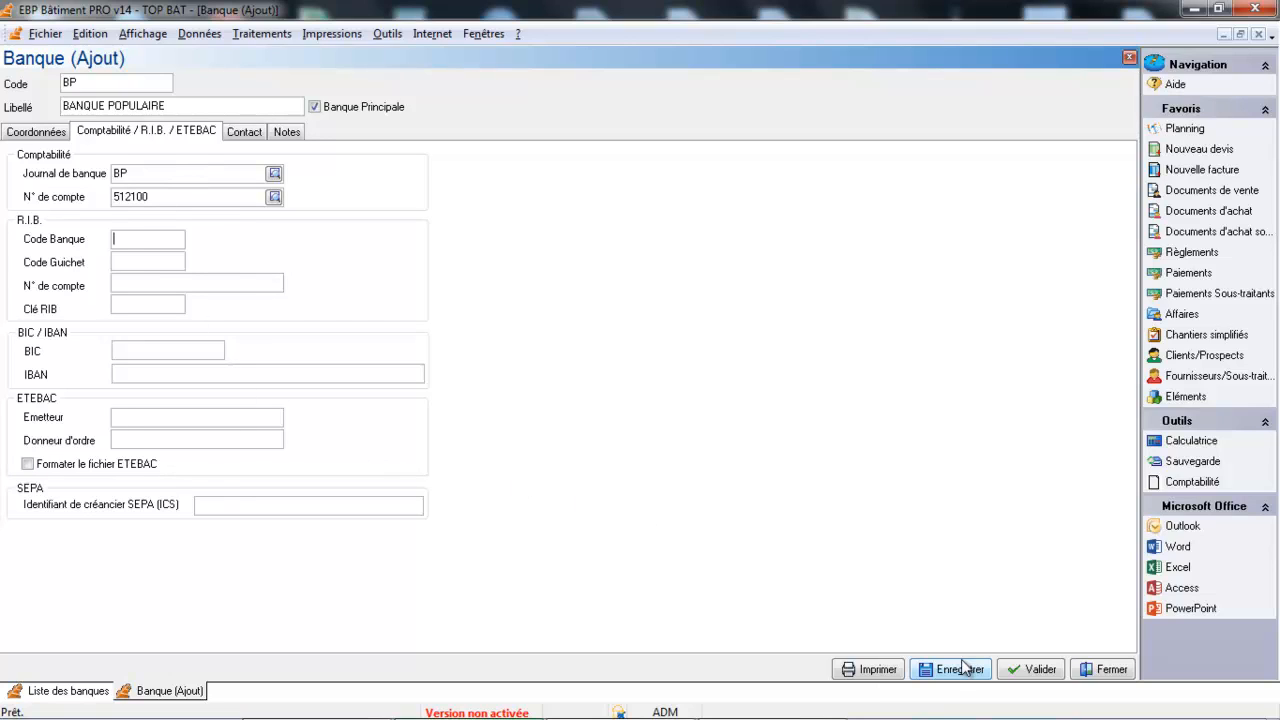
left_click(1041, 672)
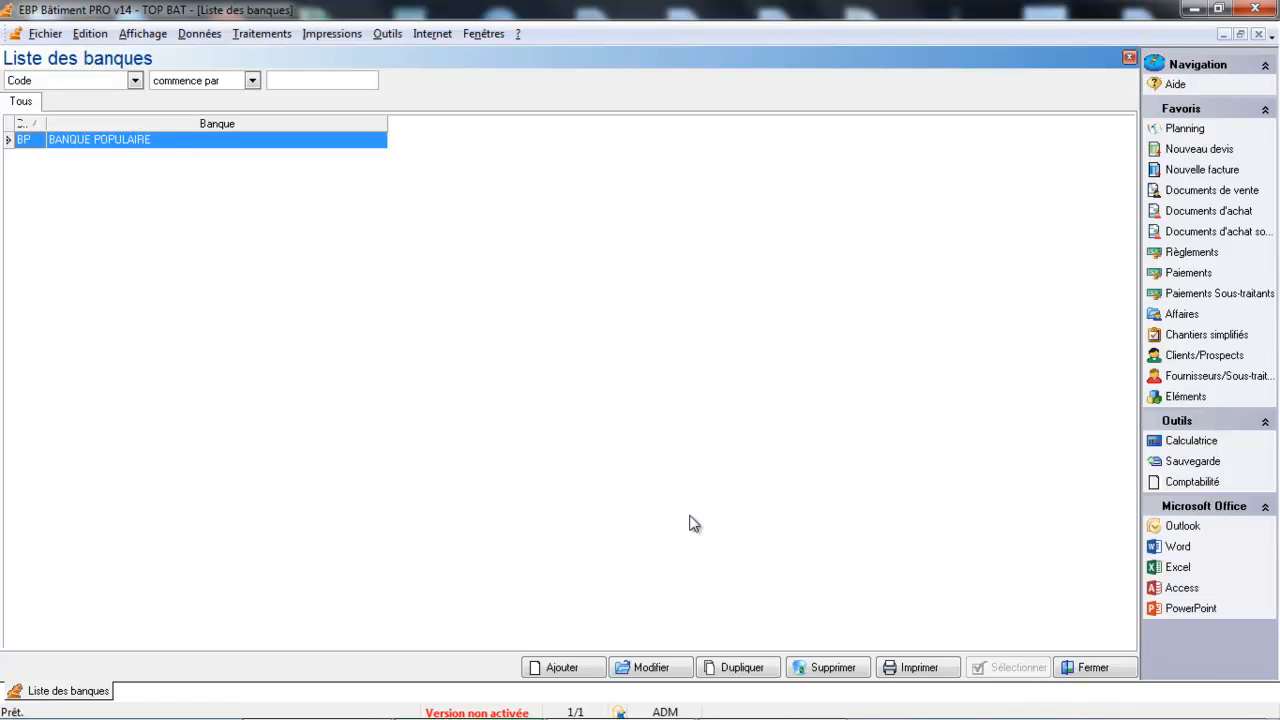
left_click(1092, 667)
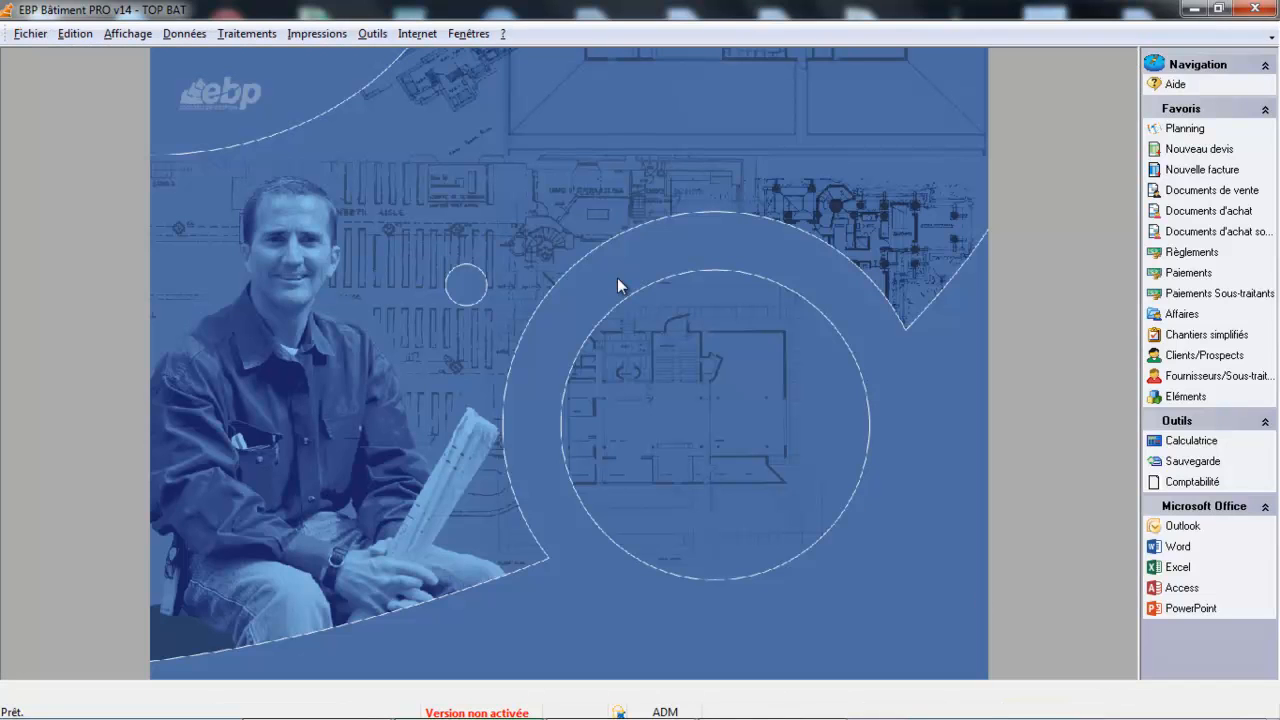
- Open the list of payment conditions (Conditions de règlement) and widen its Code column
left_click(187, 34)
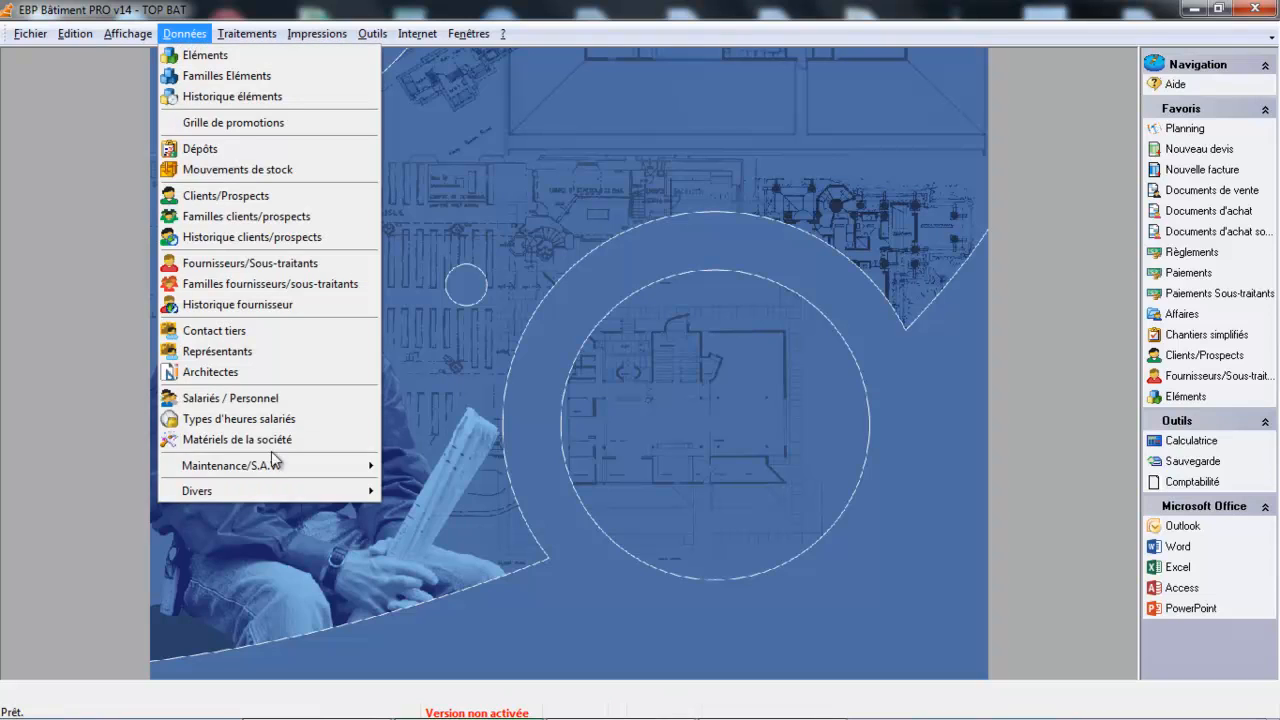
mouse_move(280, 490)
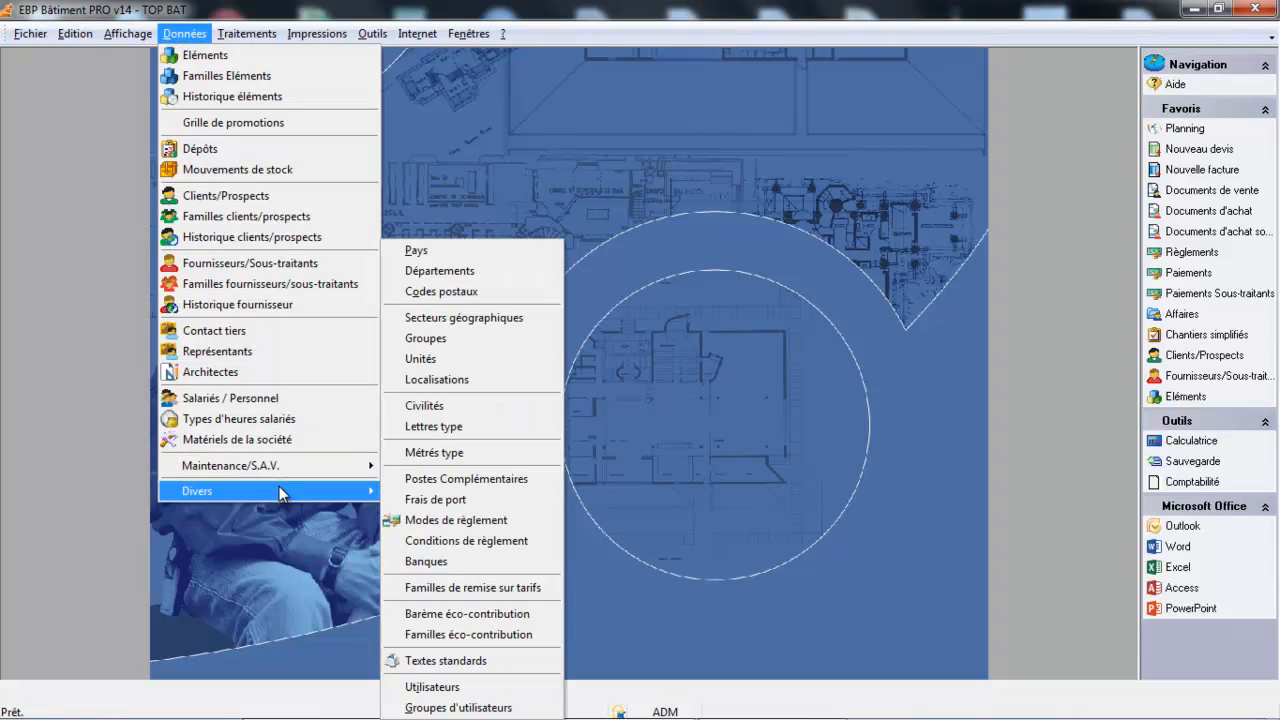
left_click(464, 541)
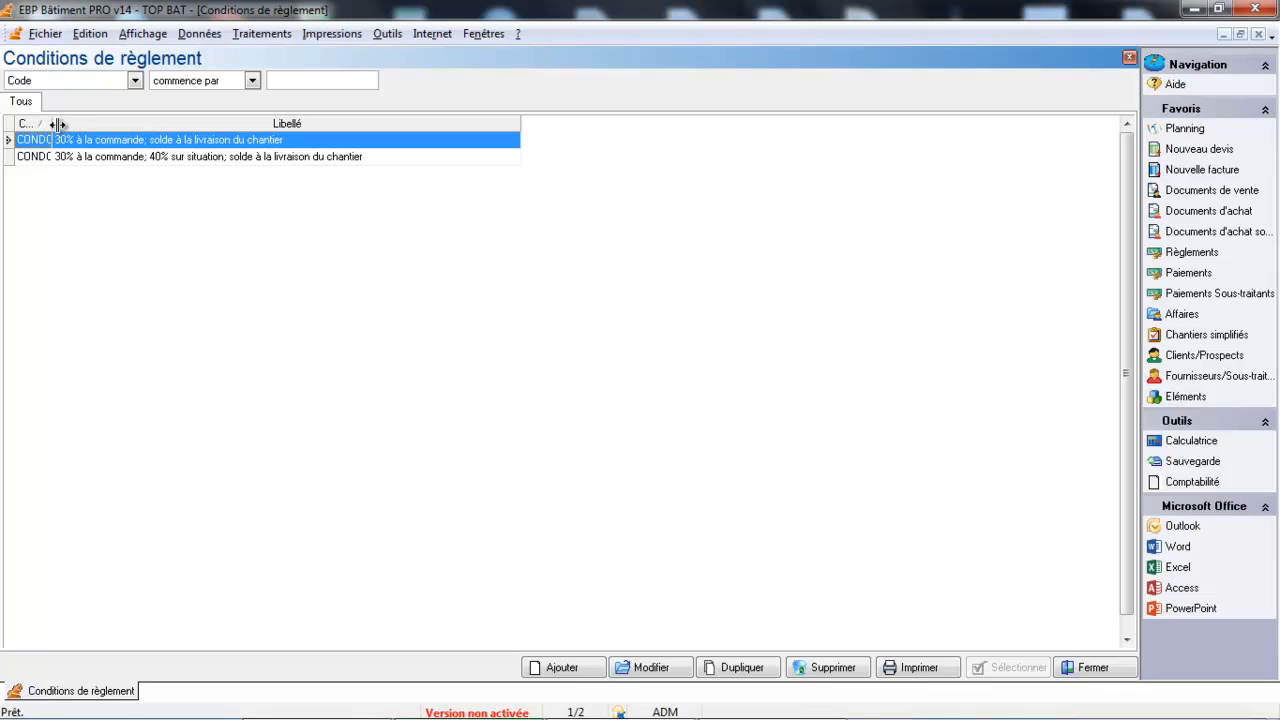
left_click_drag(53, 123, 156, 150)
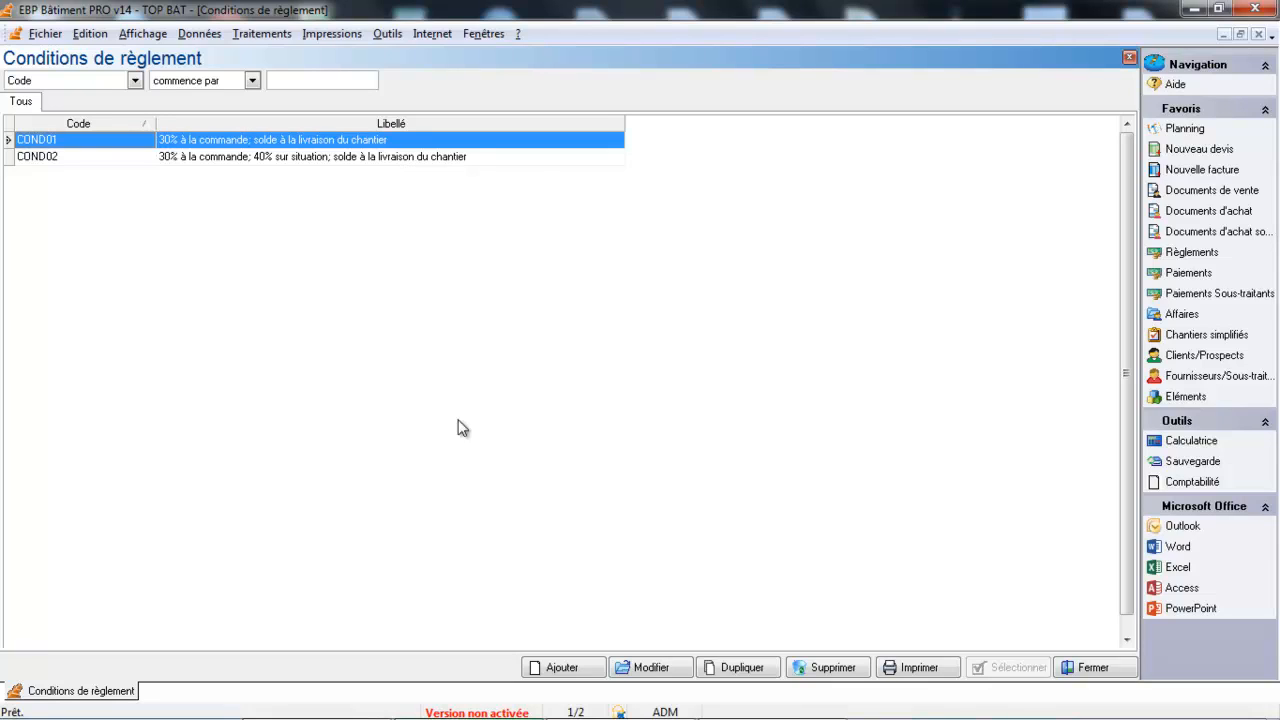
- Add a payment condition with code COND3 and label "Acompte 30%", validate it and close the list
left_click(563, 668)
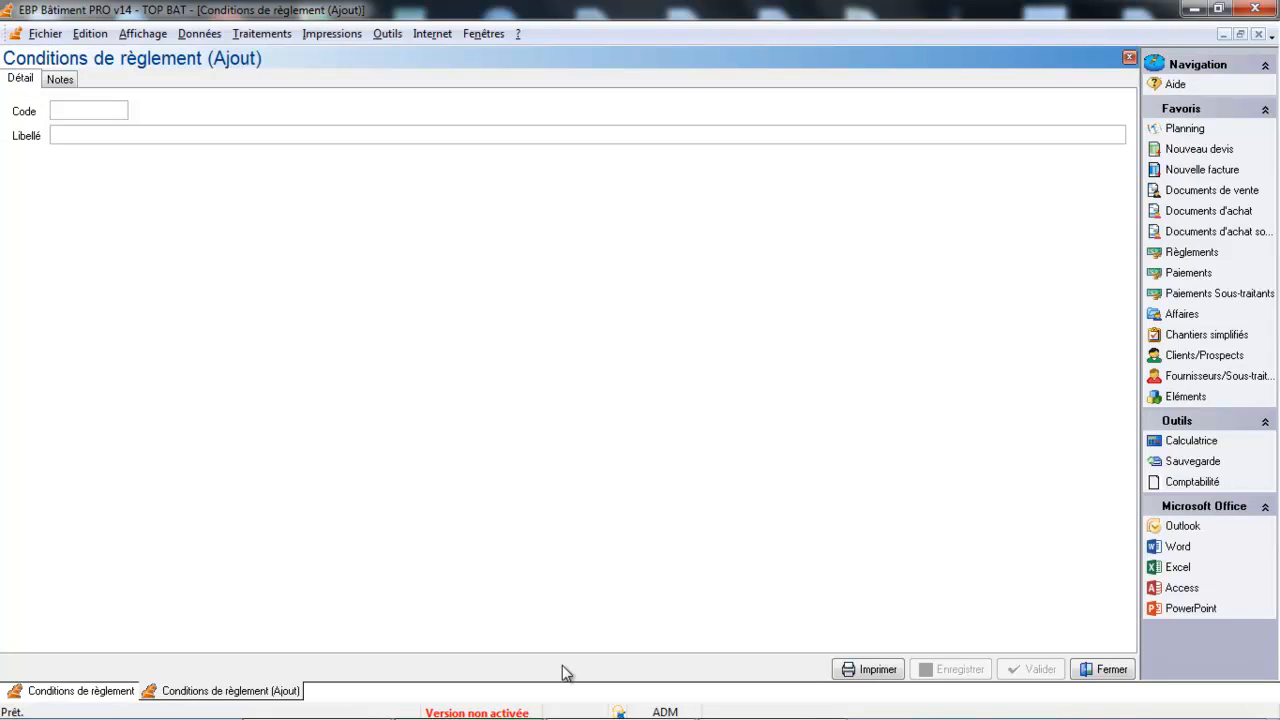
type("CON")
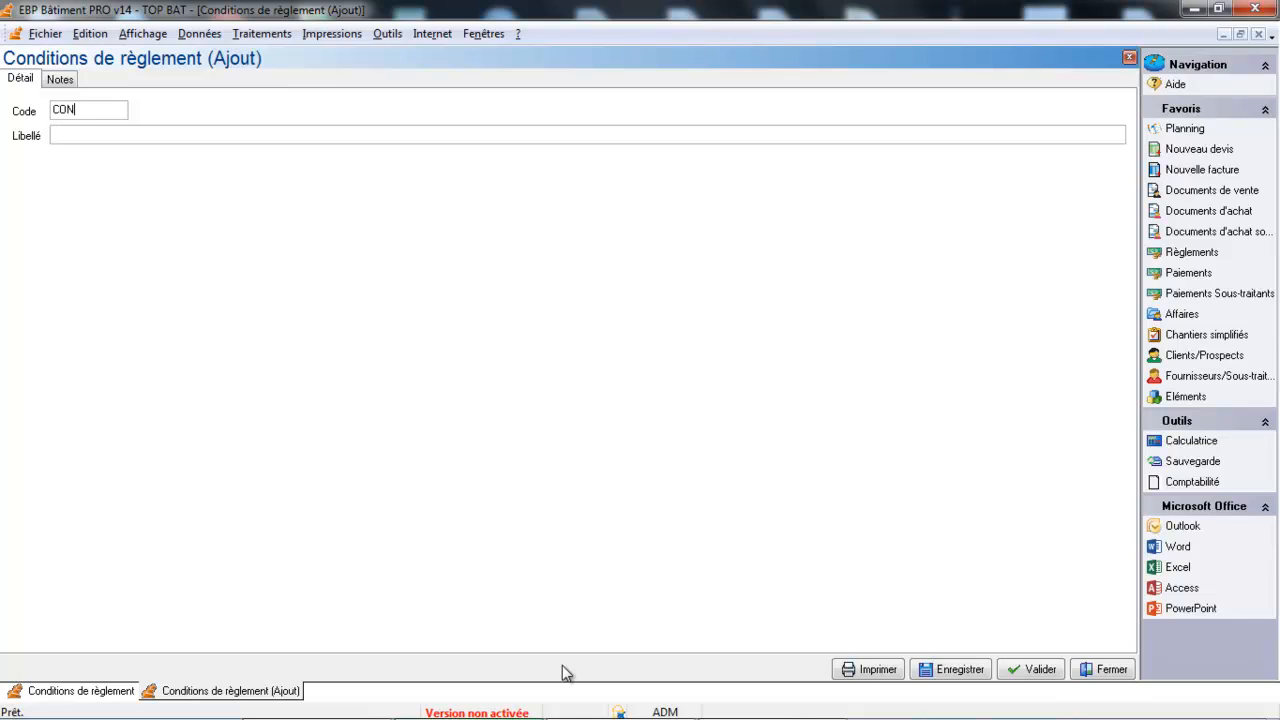
type("D3")
key("Tab")
type("aCAMPTE")
key("BackSpace")
key("BackSpace")
key("BackSpace")
key("BackSpace")
key("BackSpace")
key("BackSpace")
key("BackSpace")
type("Acompte 30%")
key("Tab")
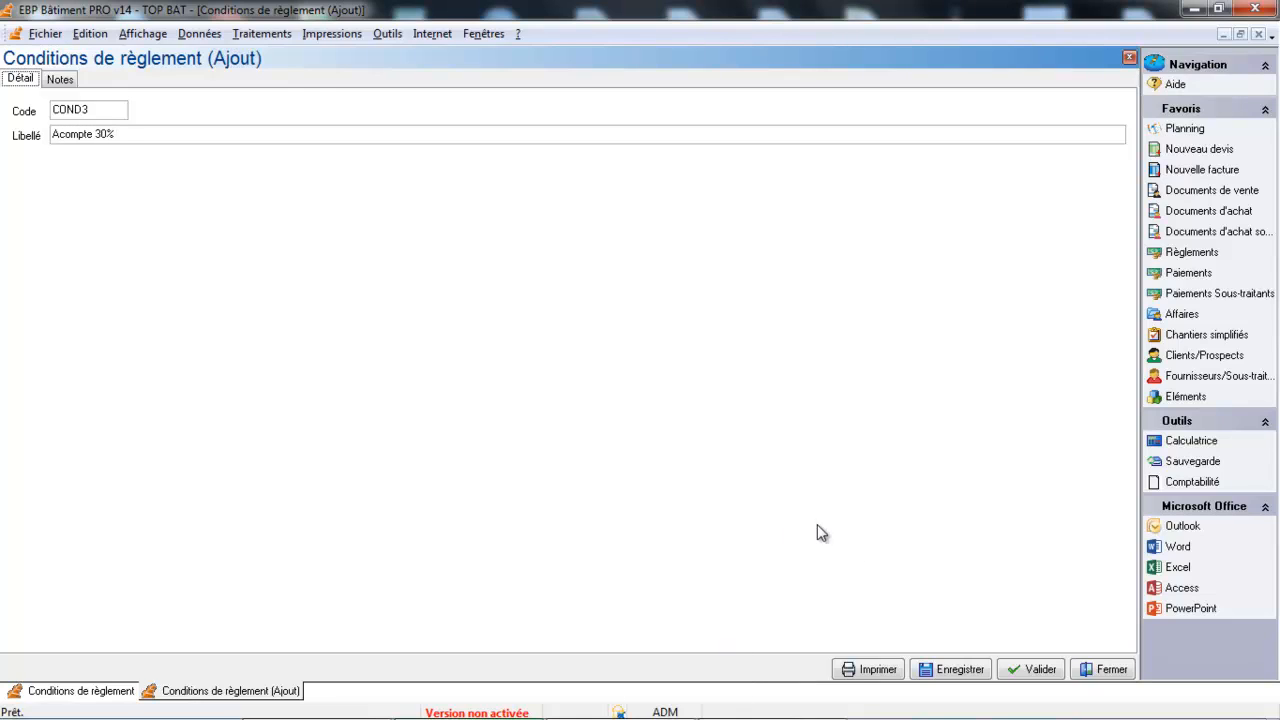
left_click(1036, 669)
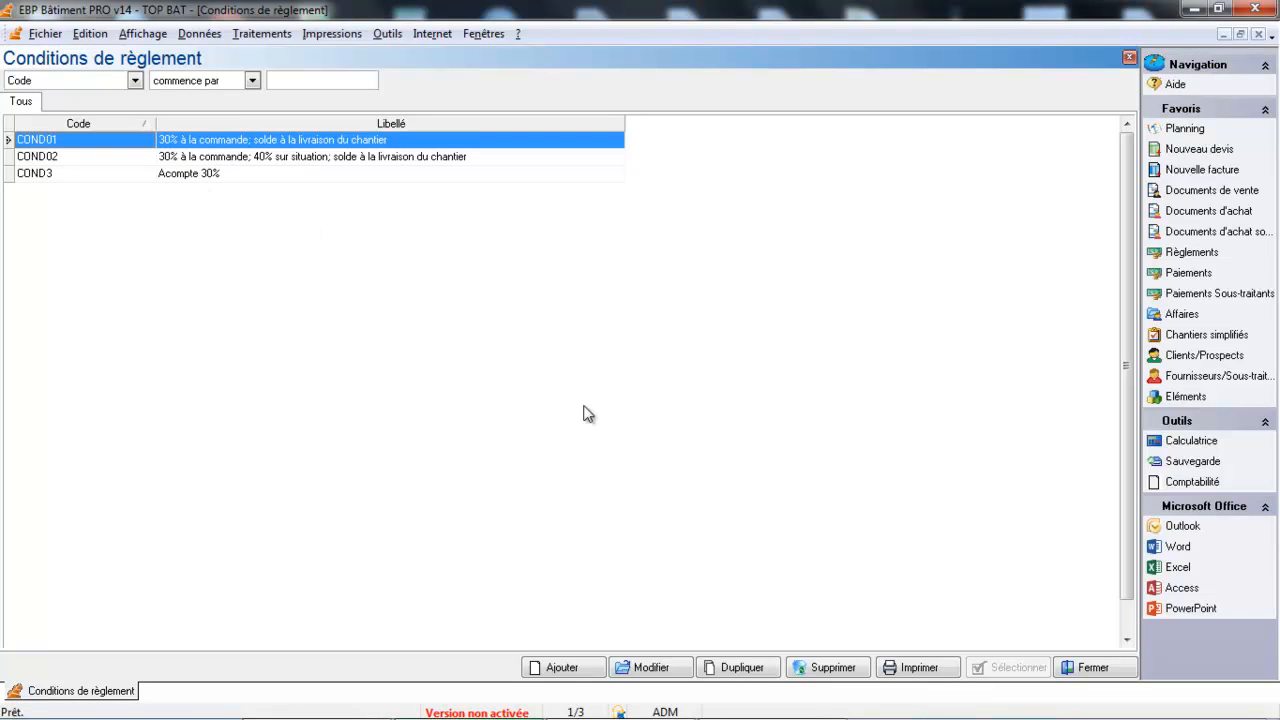
left_click(1093, 667)
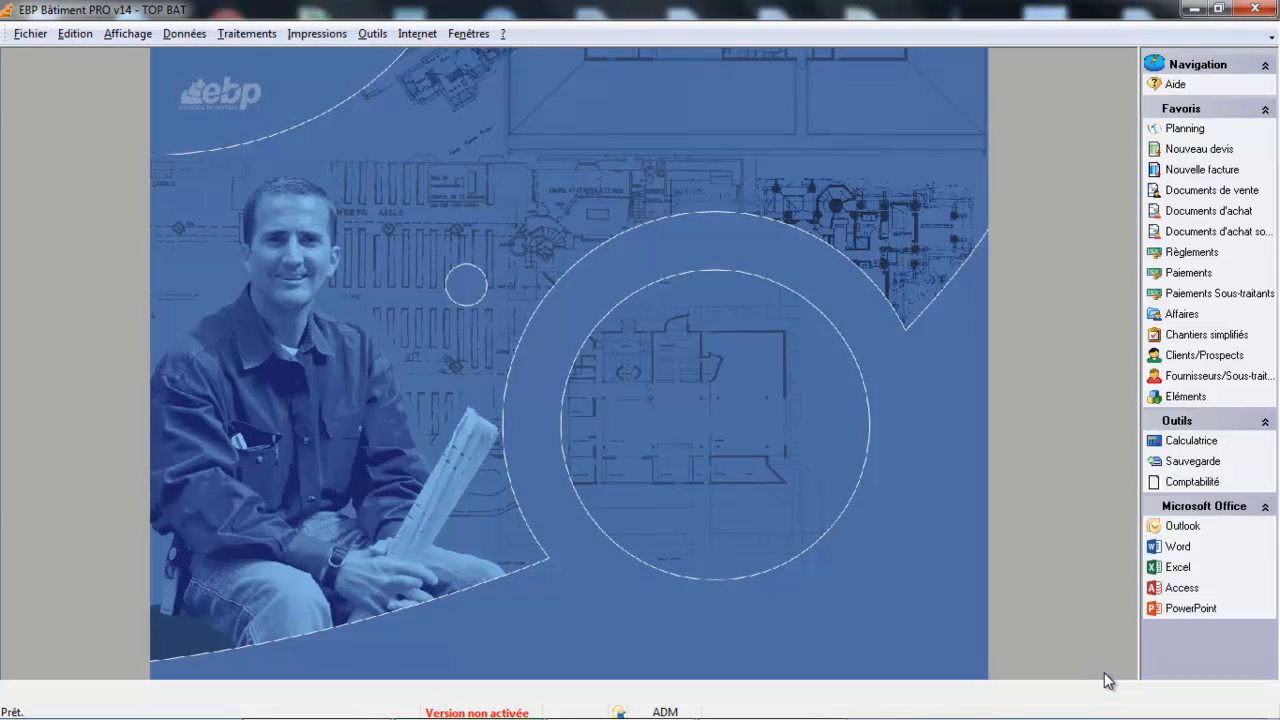
- Create a payment mode (Modes de règlement) with code CH30FM and label "Chèque à 30 jours fin de mois"
left_click(194, 35)
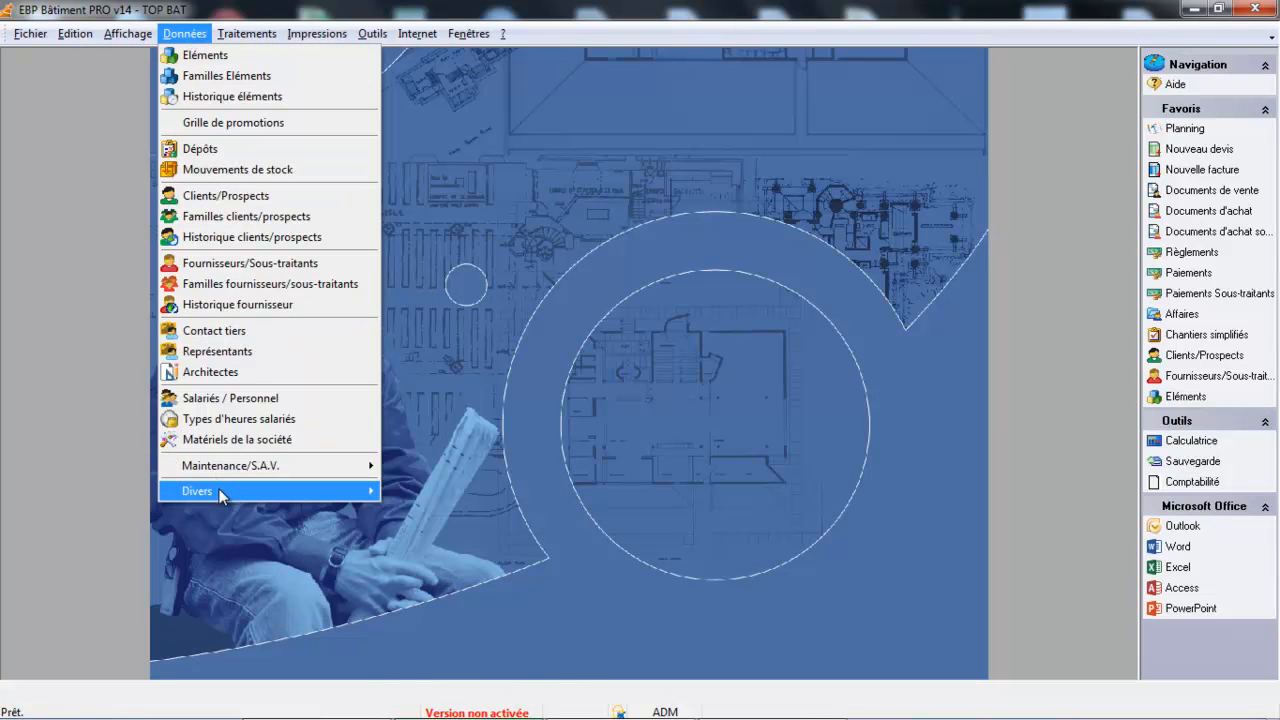
mouse_move(219, 491)
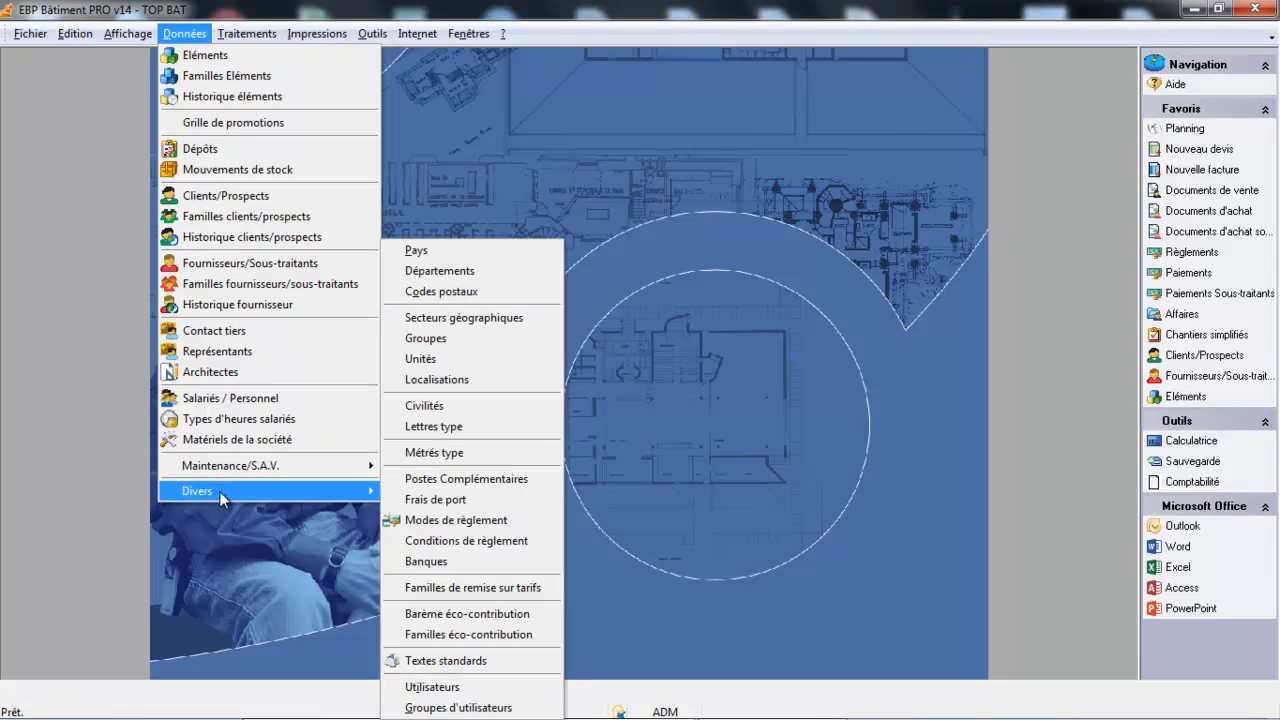
left_click(437, 521)
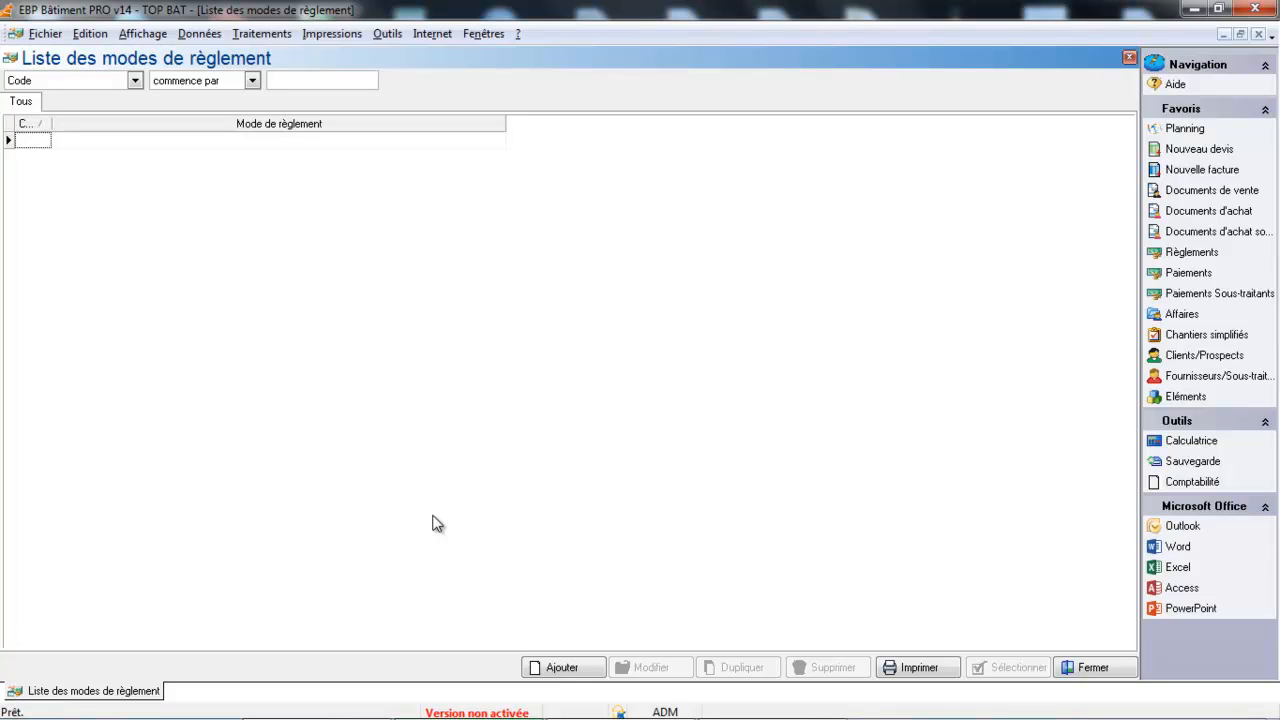
left_click(562, 667)
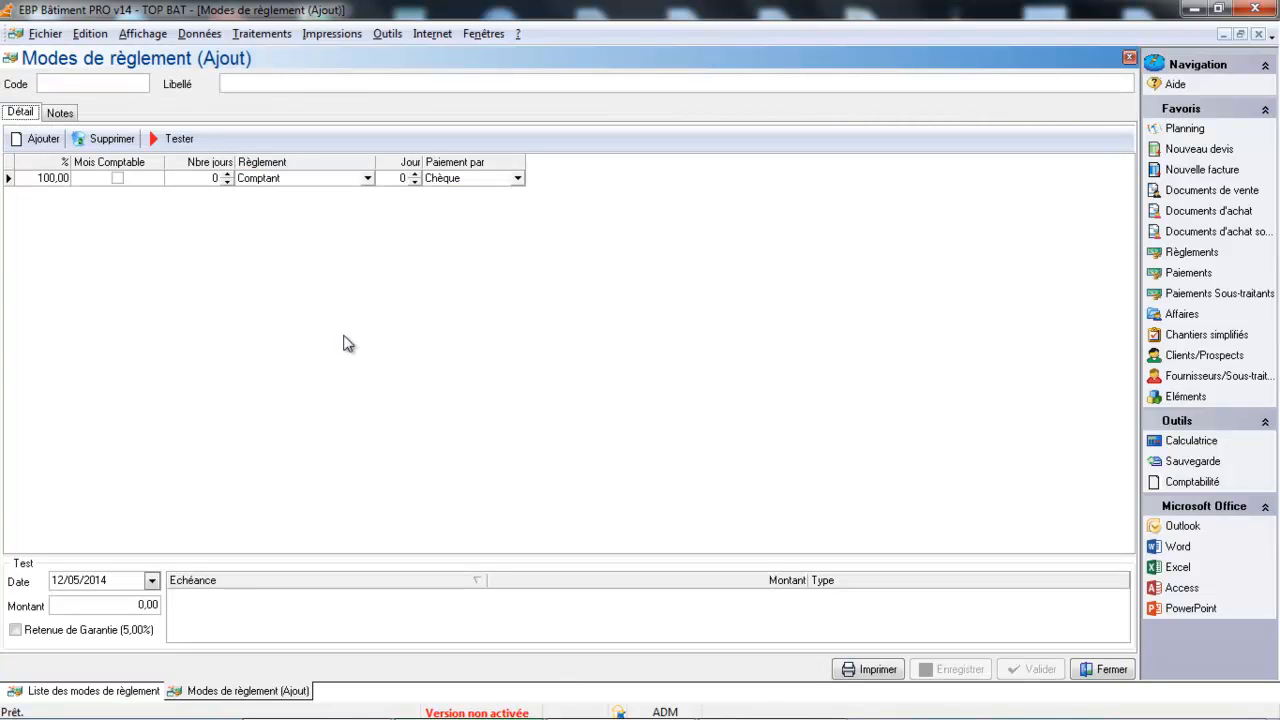
left_click(122, 80)
type("CH30FM")
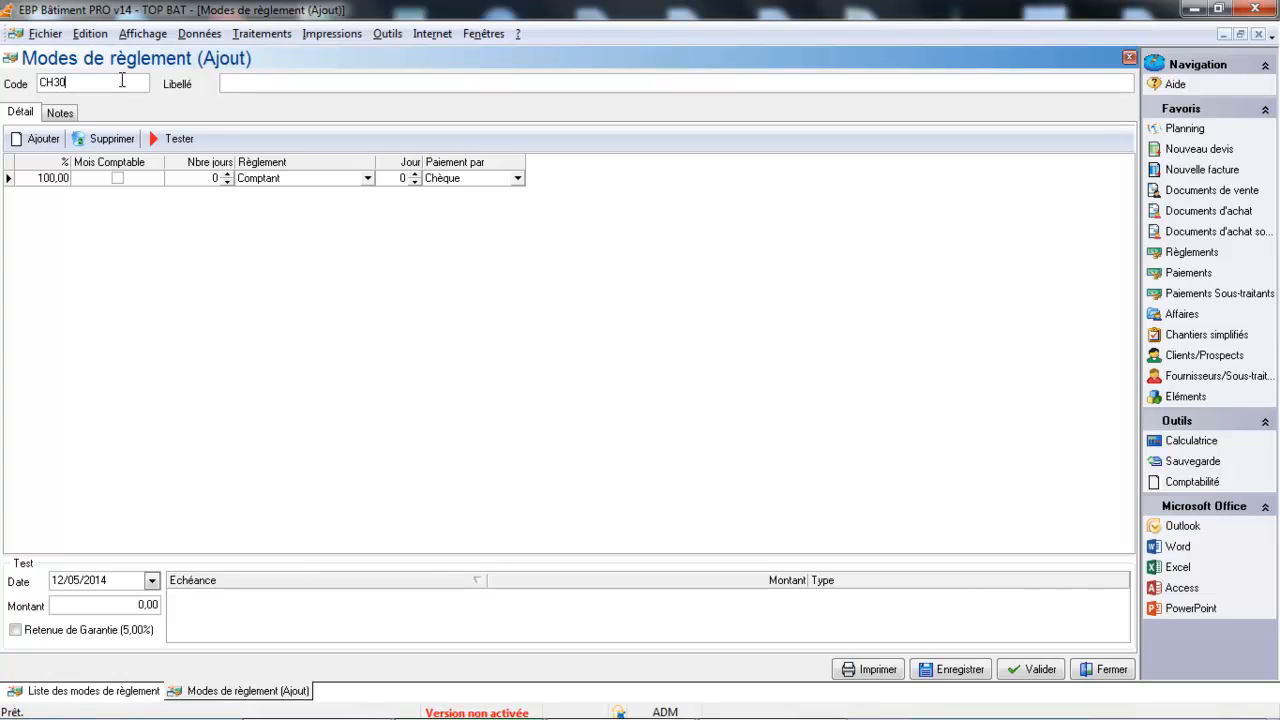
key("Tab")
type("Chèque")
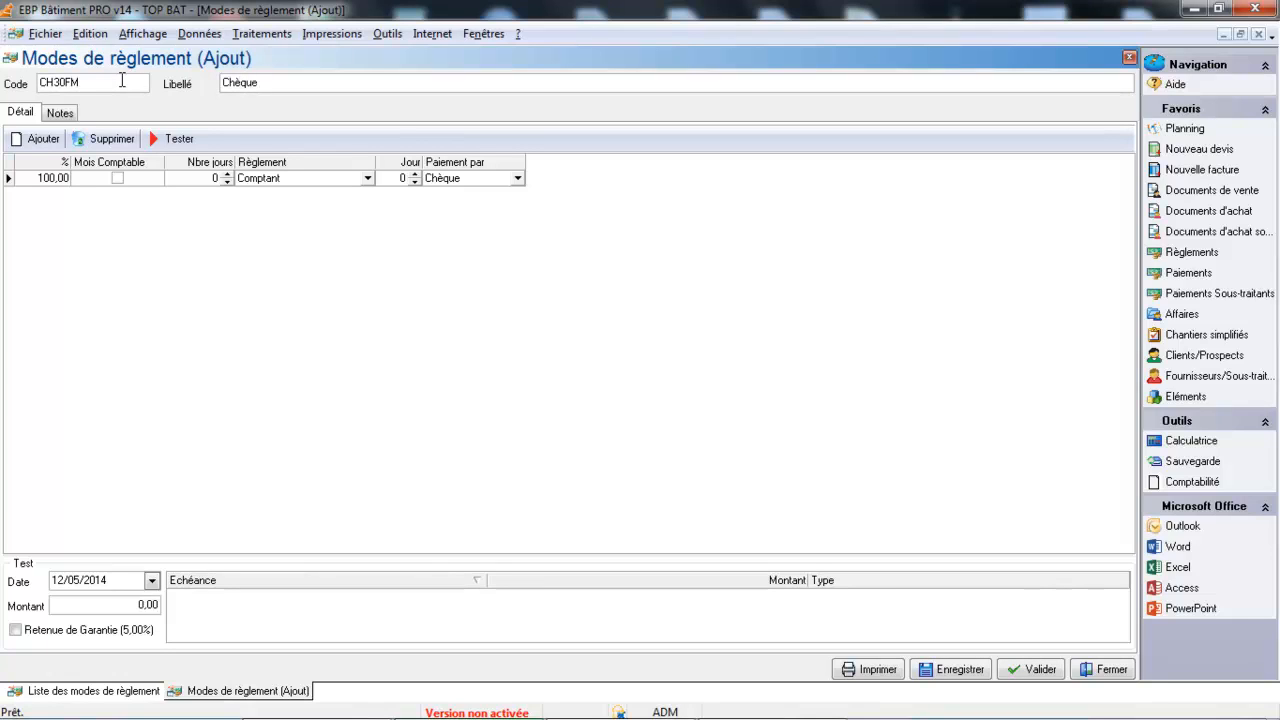
type(" à 30 jours fin de mois")
key("Tab")
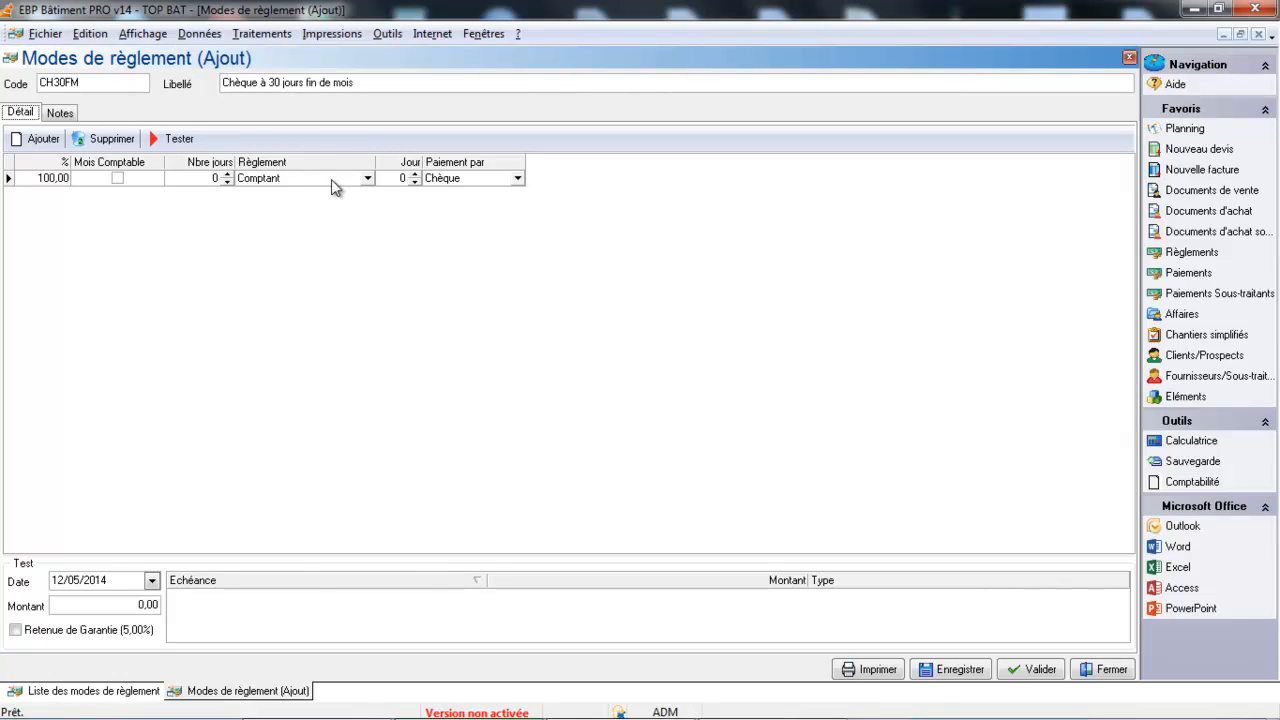
- Set the payment line's Règlement to Fin de Mois with 30 days
left_click(368, 178)
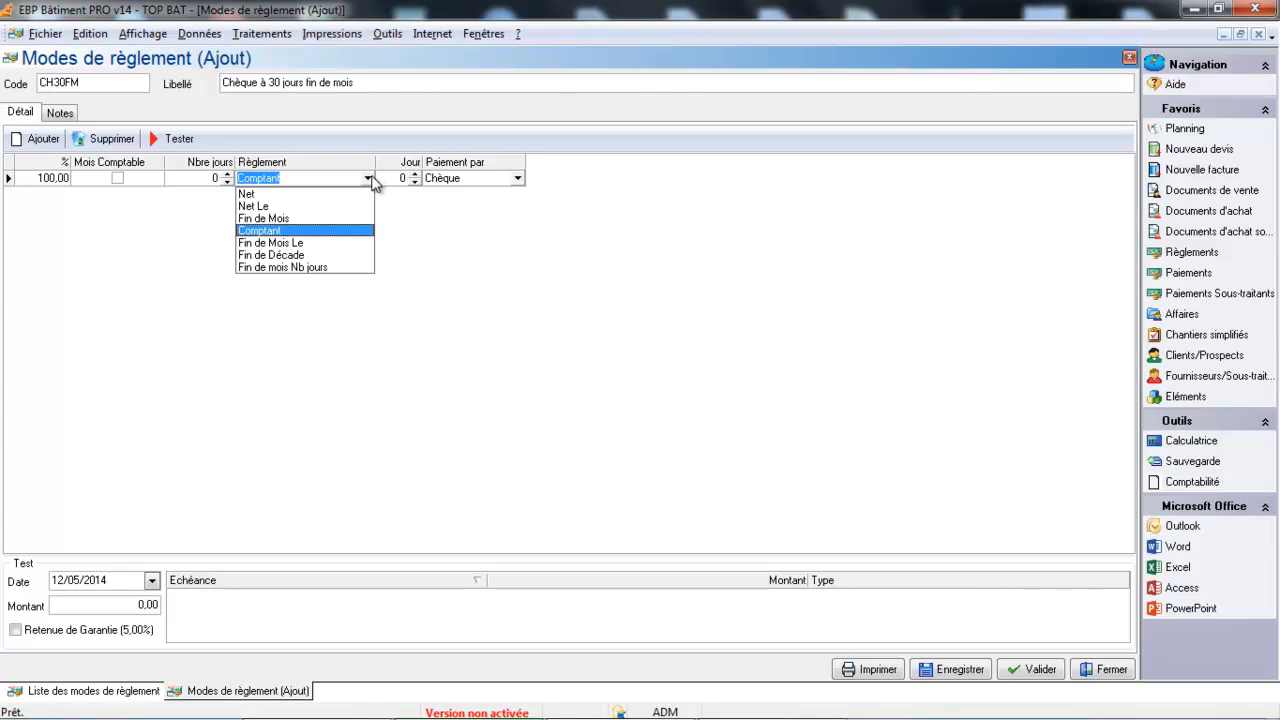
left_click(334, 218)
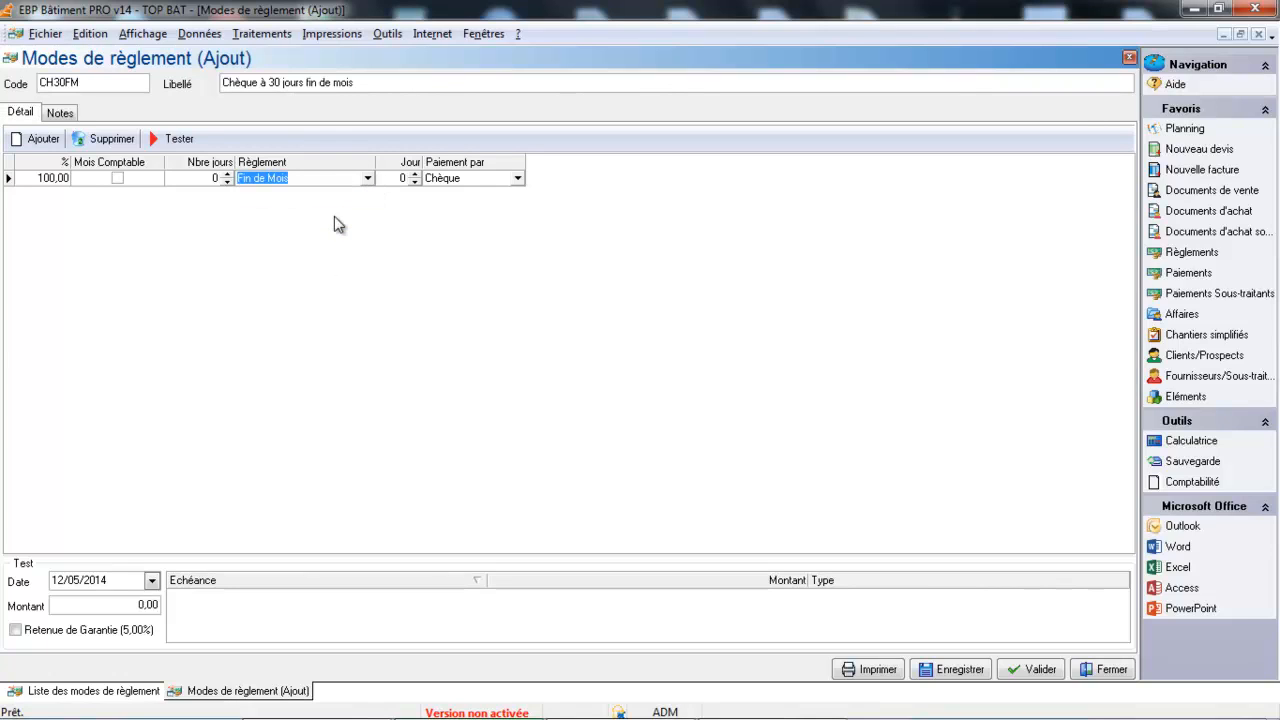
left_click(206, 179)
type("30")
key("Tab")
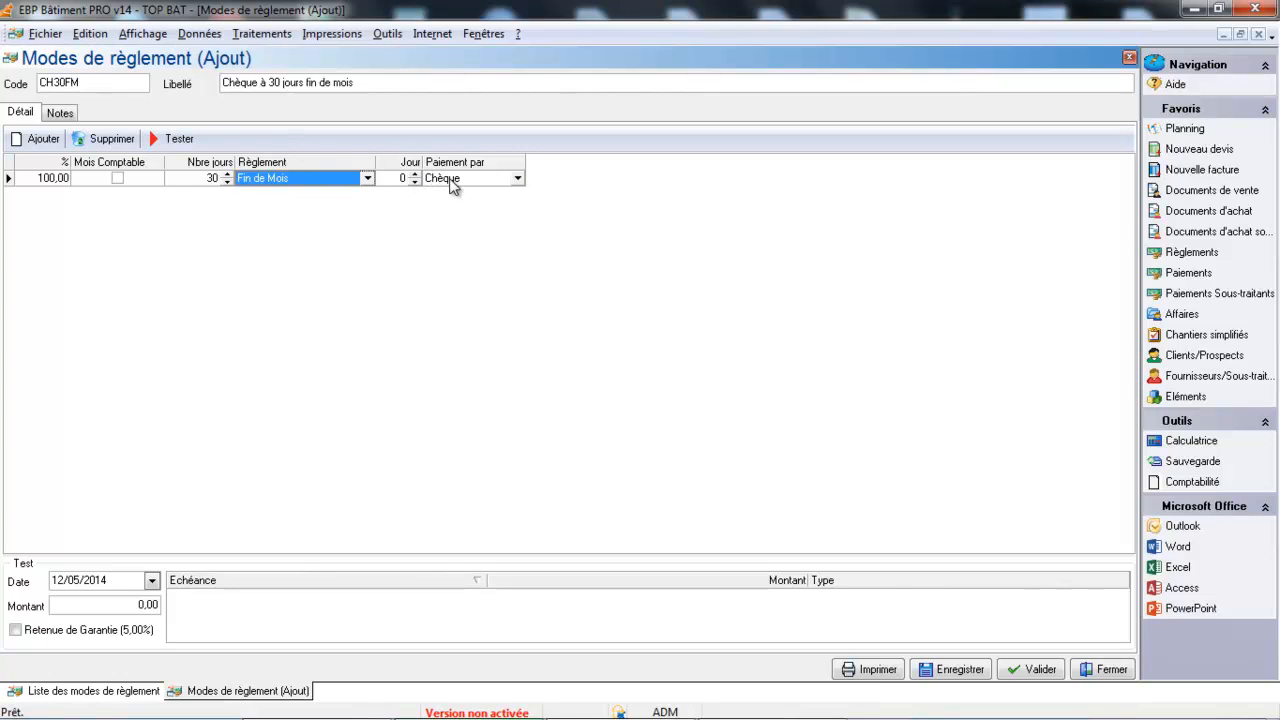
- Test the payment mode's due date with an amount of 500 and clear the test amount
left_click(95, 610)
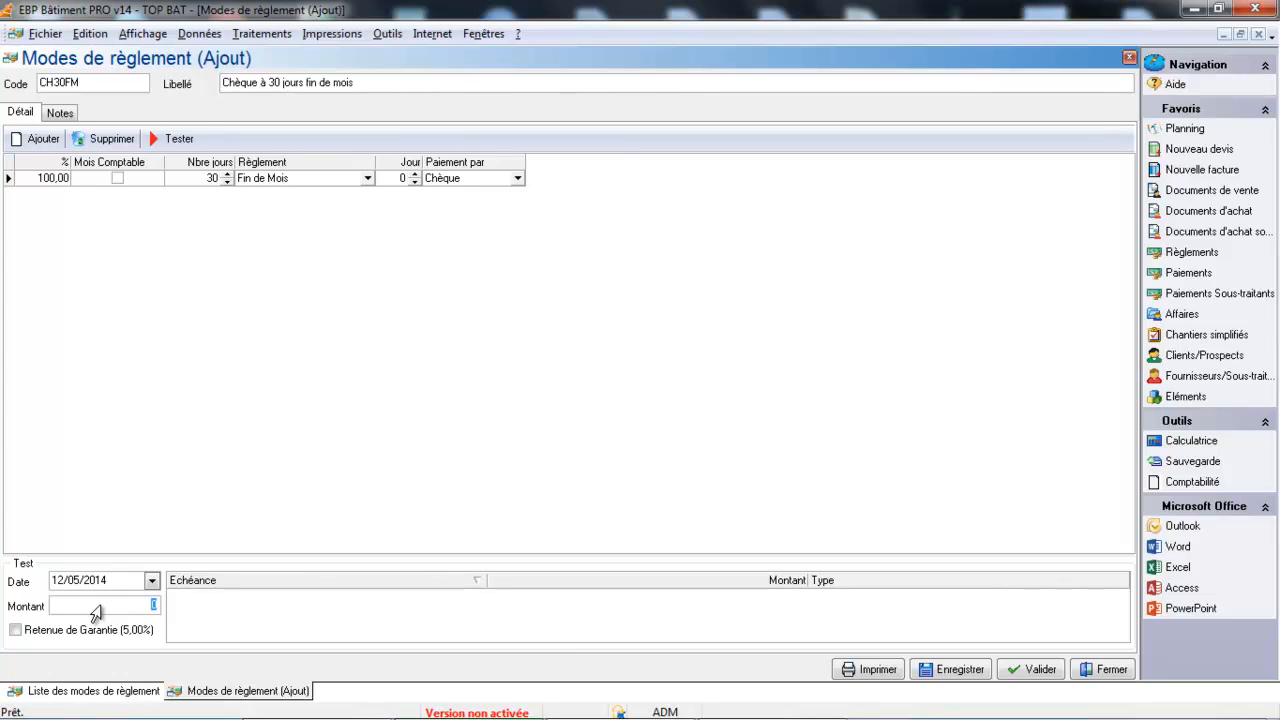
type("500")
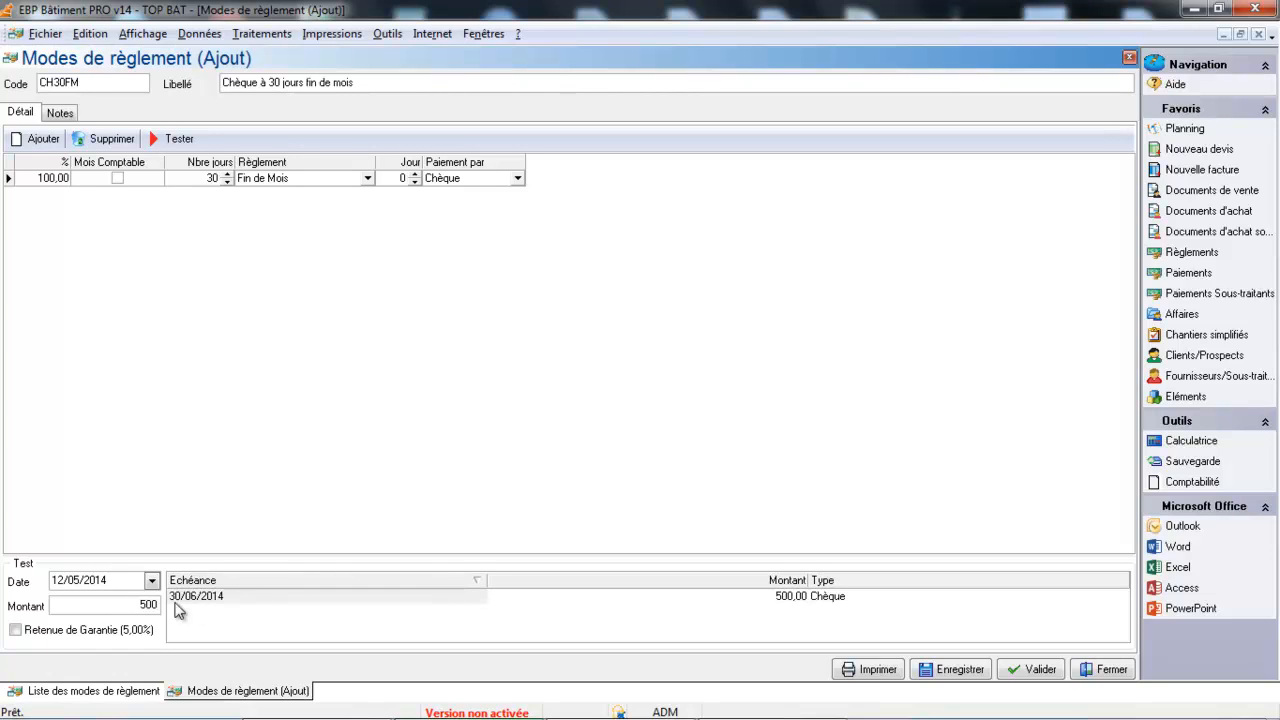
double_click(115, 606)
key("BackSpace")
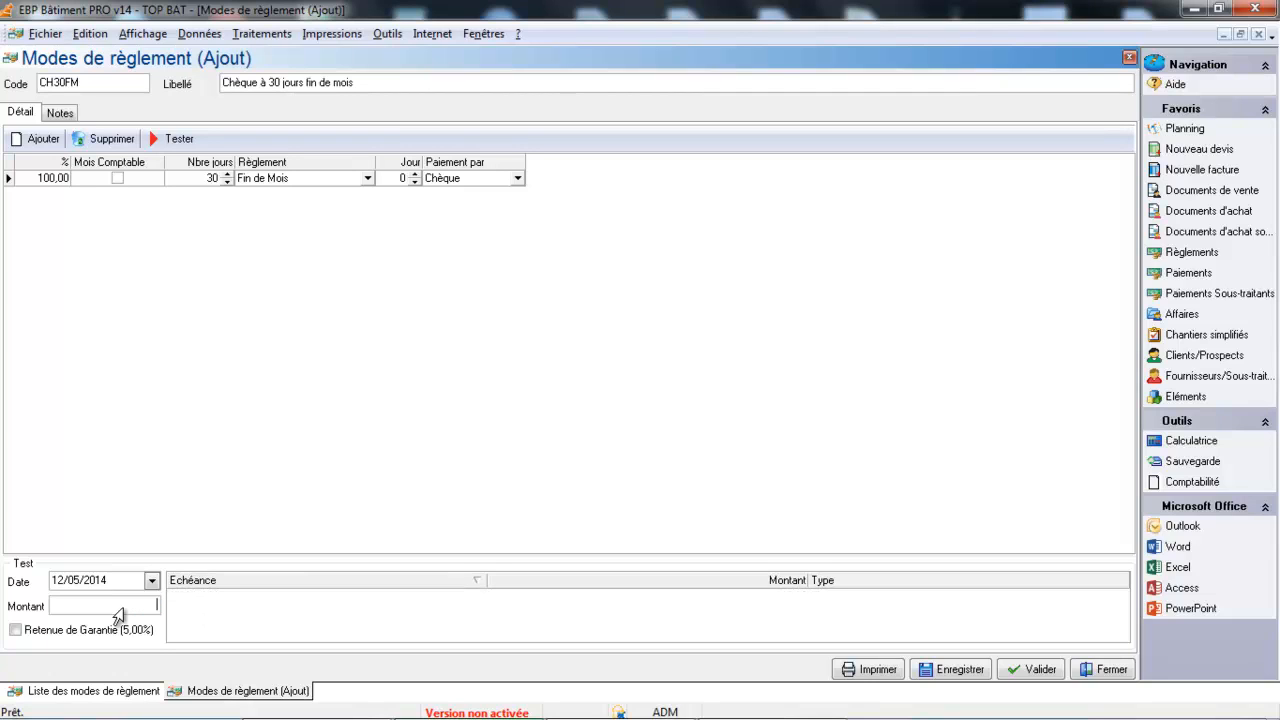
- Validate the CH30FM payment mode and start another one with code T60F10
left_click(1030, 670)
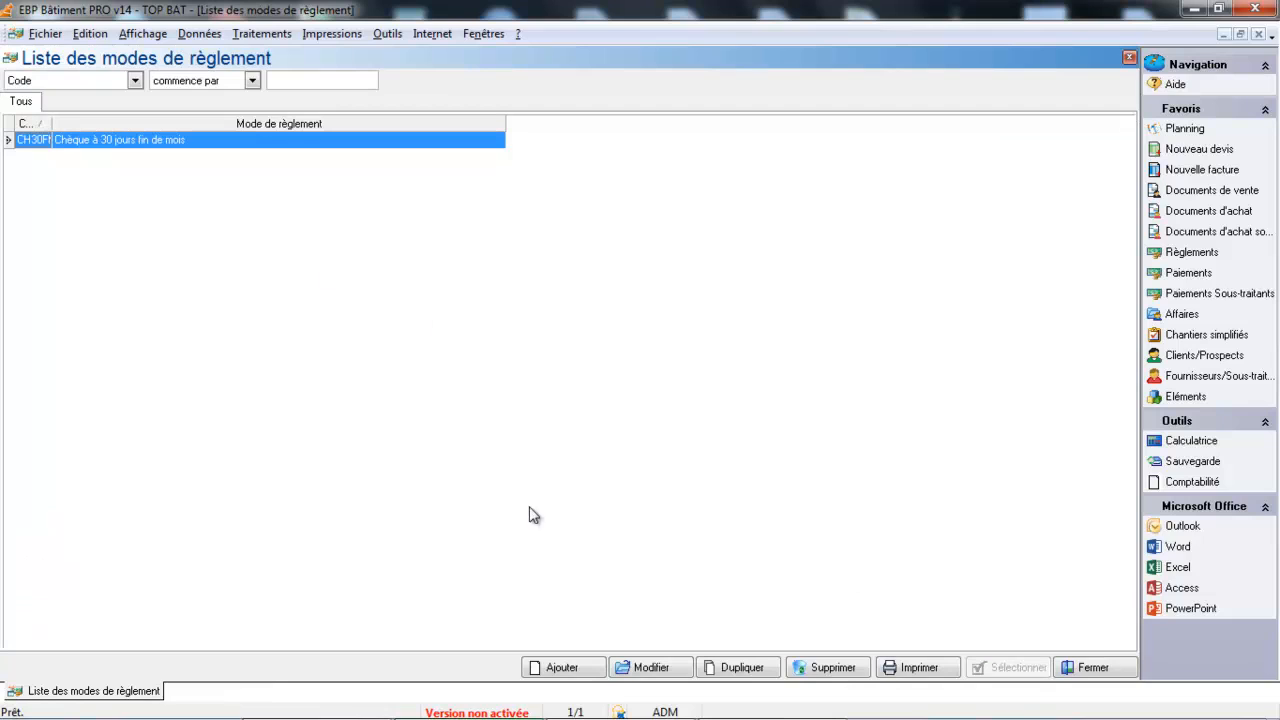
left_click(583, 667)
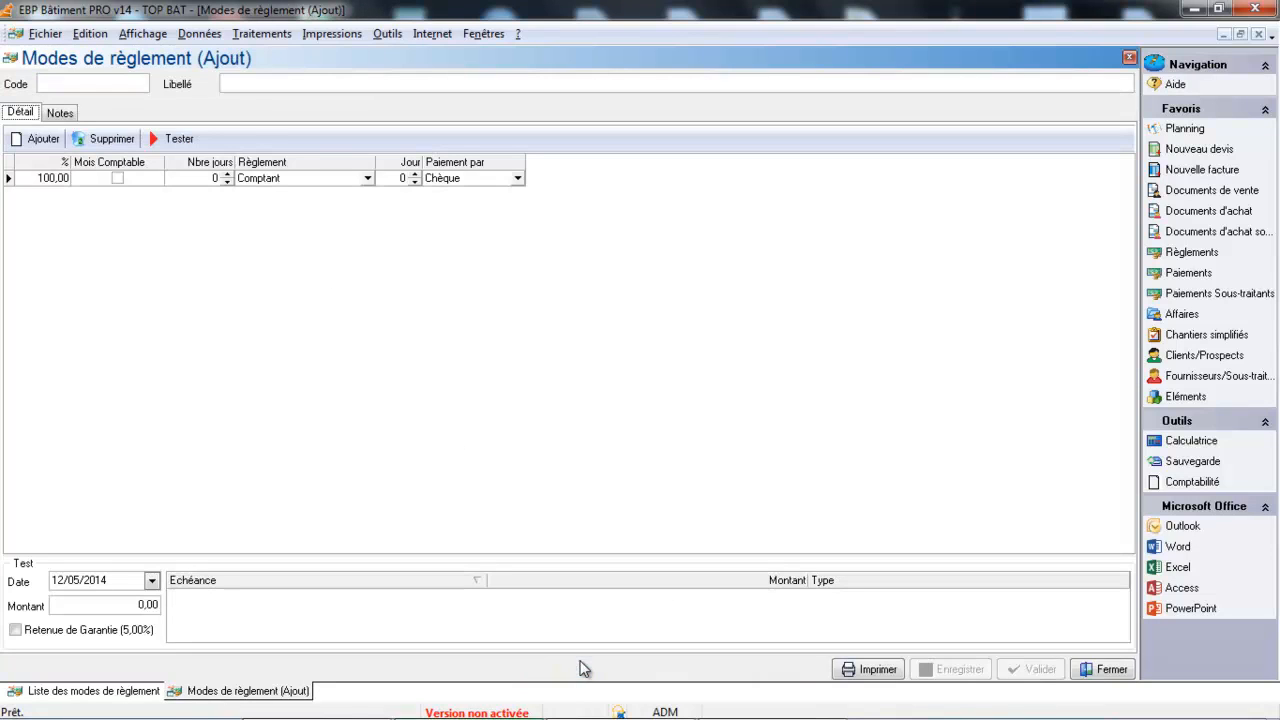
left_click(113, 83)
type("T")
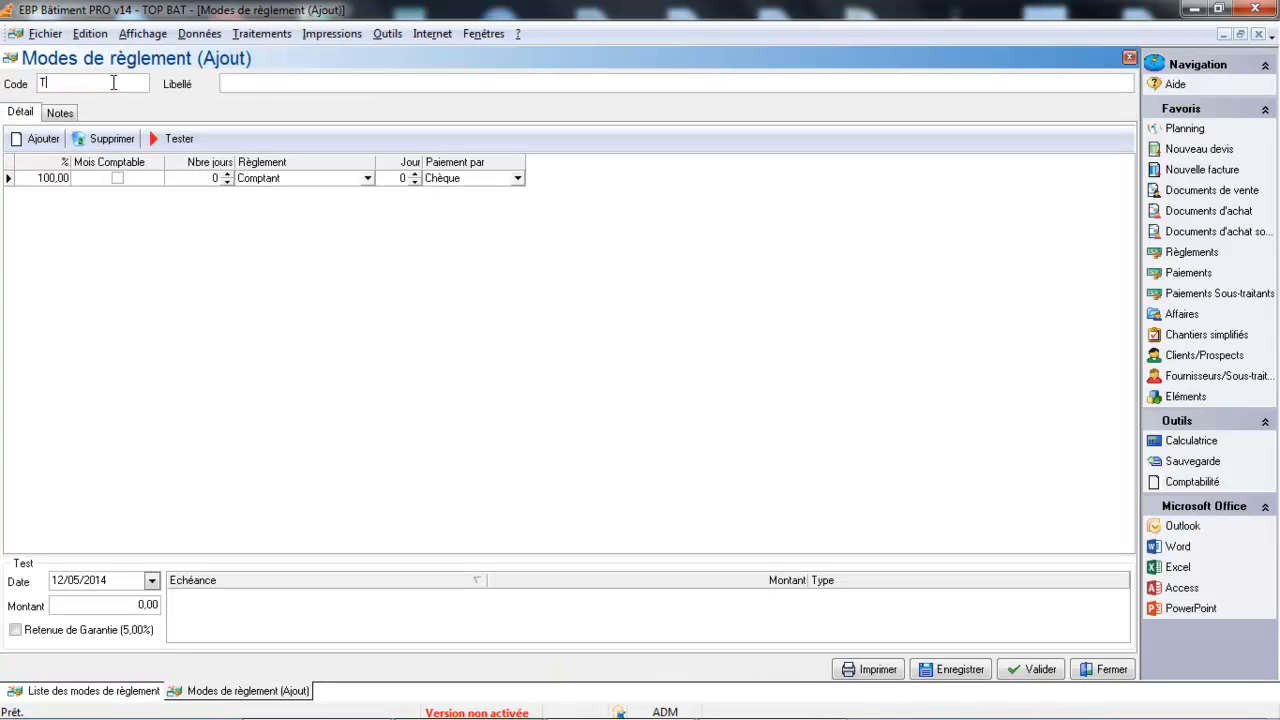
type("60")
type("FM1")
key("BackSpace")
key("BackSpace")
type("10")
- Set the new payment mode's label to "Traite à 60 jours fin de mois le 10"
left_click(285, 88)
type("tRAITE")
key("BackSpace")
key("BackSpace")
key("BackSpace")
key("BackSpace")
key("BackSpace")
key("BackSpace")
type("Traite à 60 jours ")
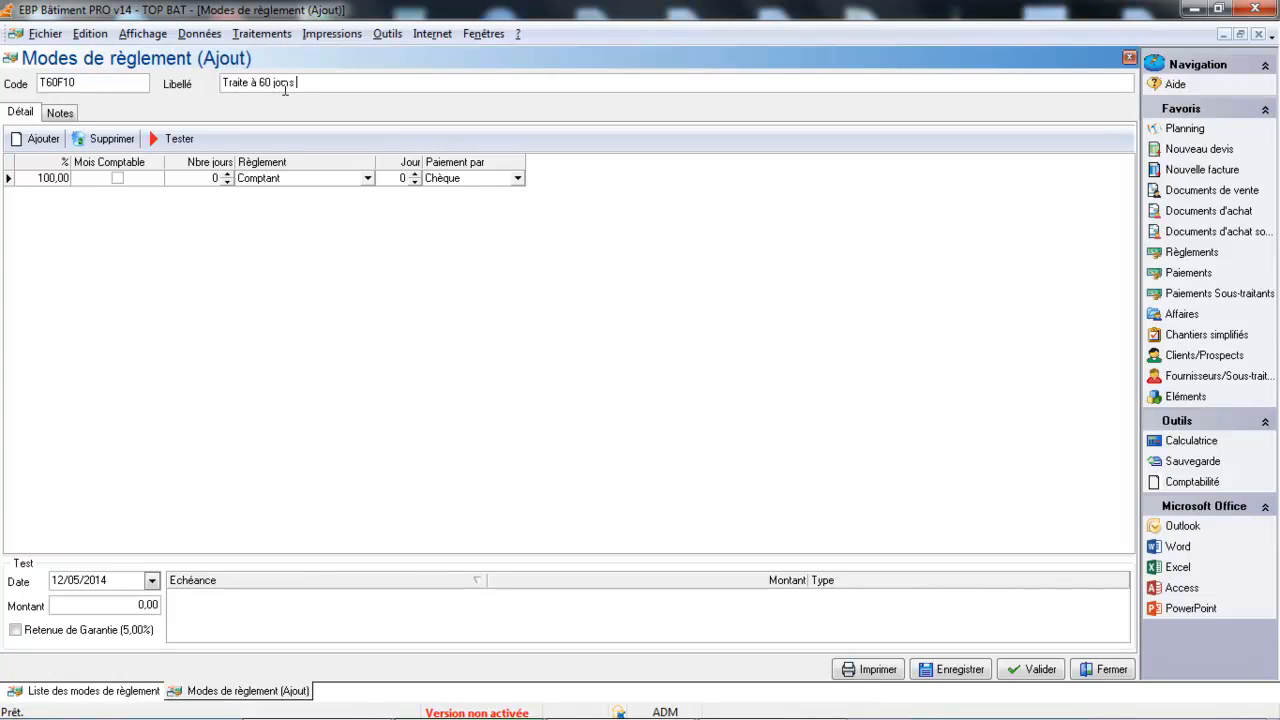
type("fin de mois le 1")
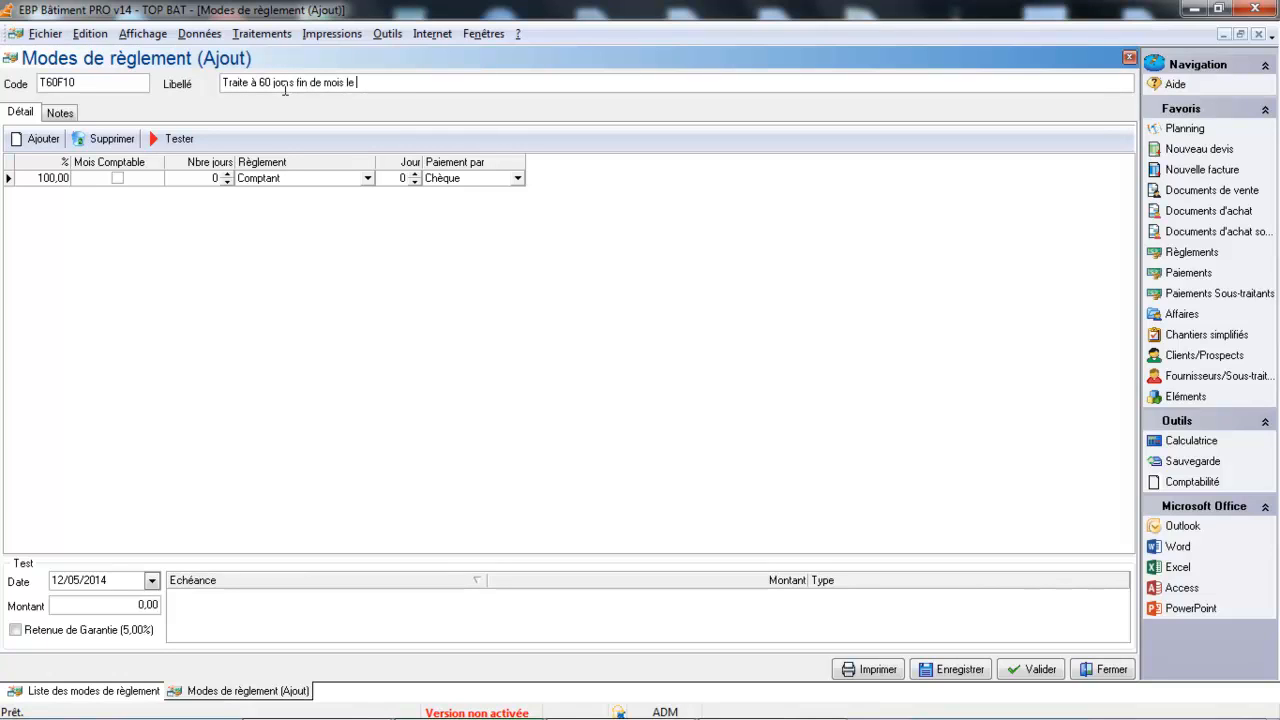
type("0")
key("Tab")
- Set the payment line to Fin de Mois Le with 60 days, day 10 and payment by Traite
left_click(367, 179)
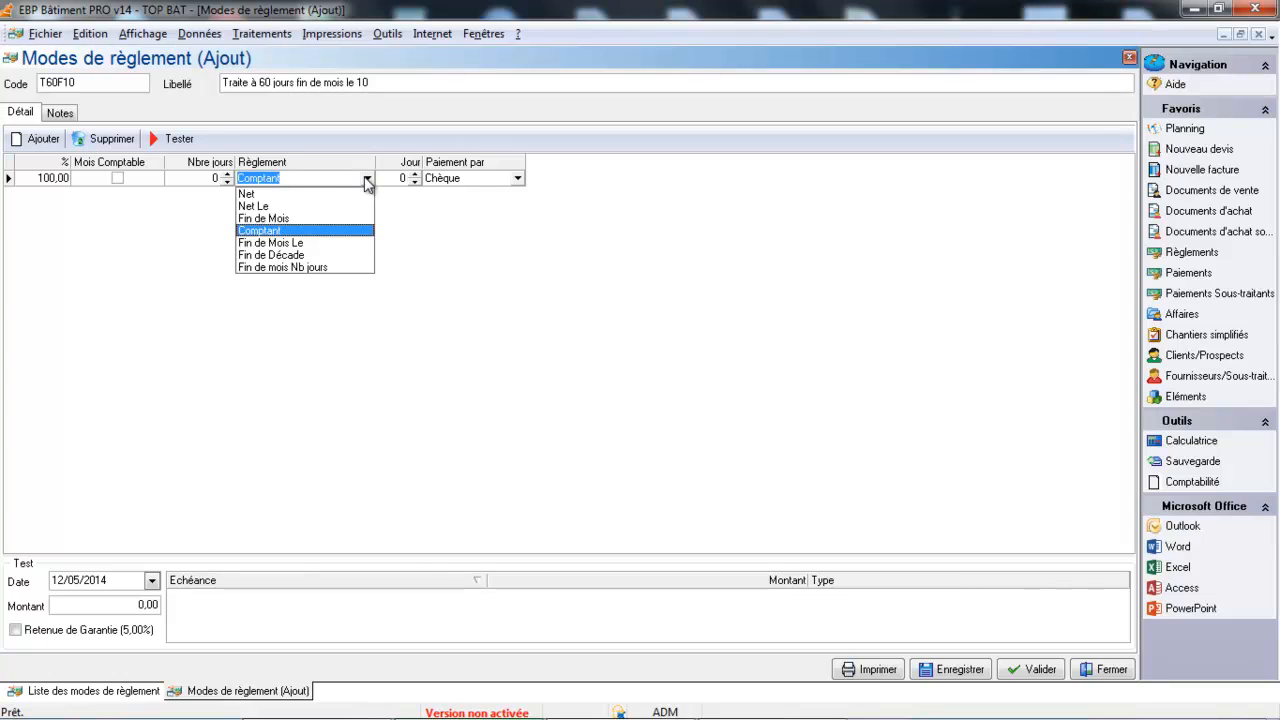
left_click(330, 246)
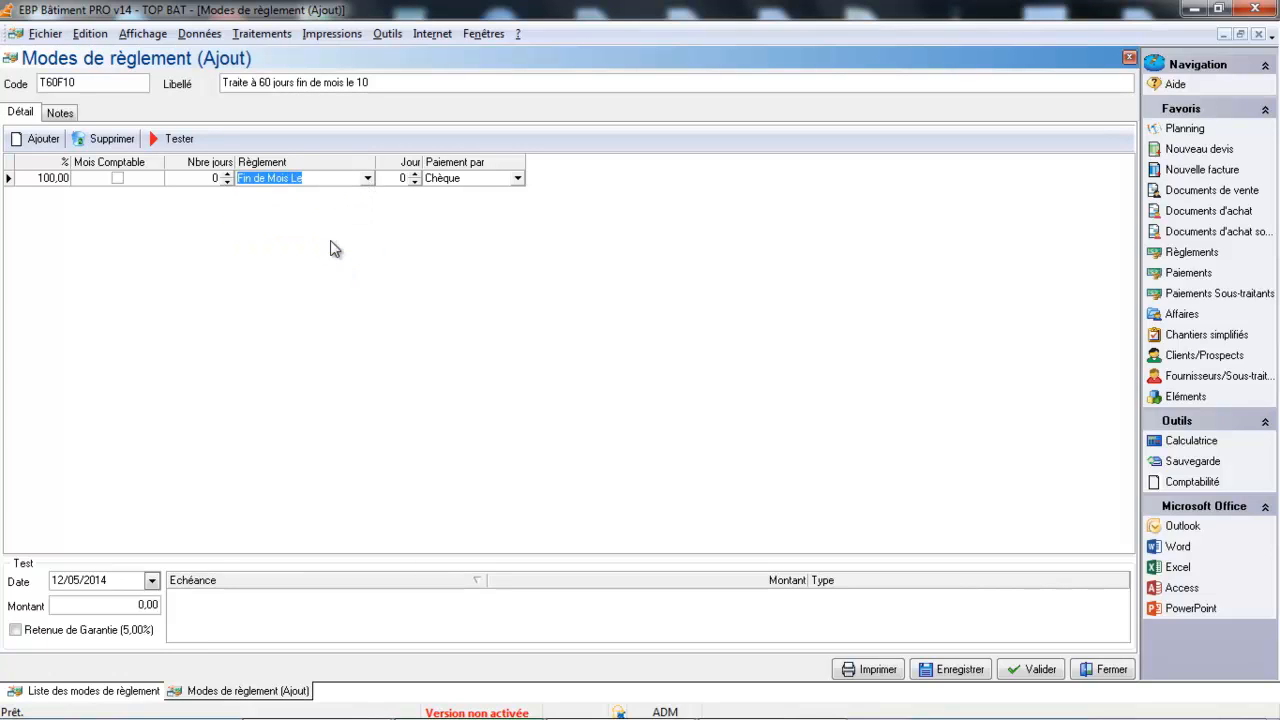
left_click(202, 179)
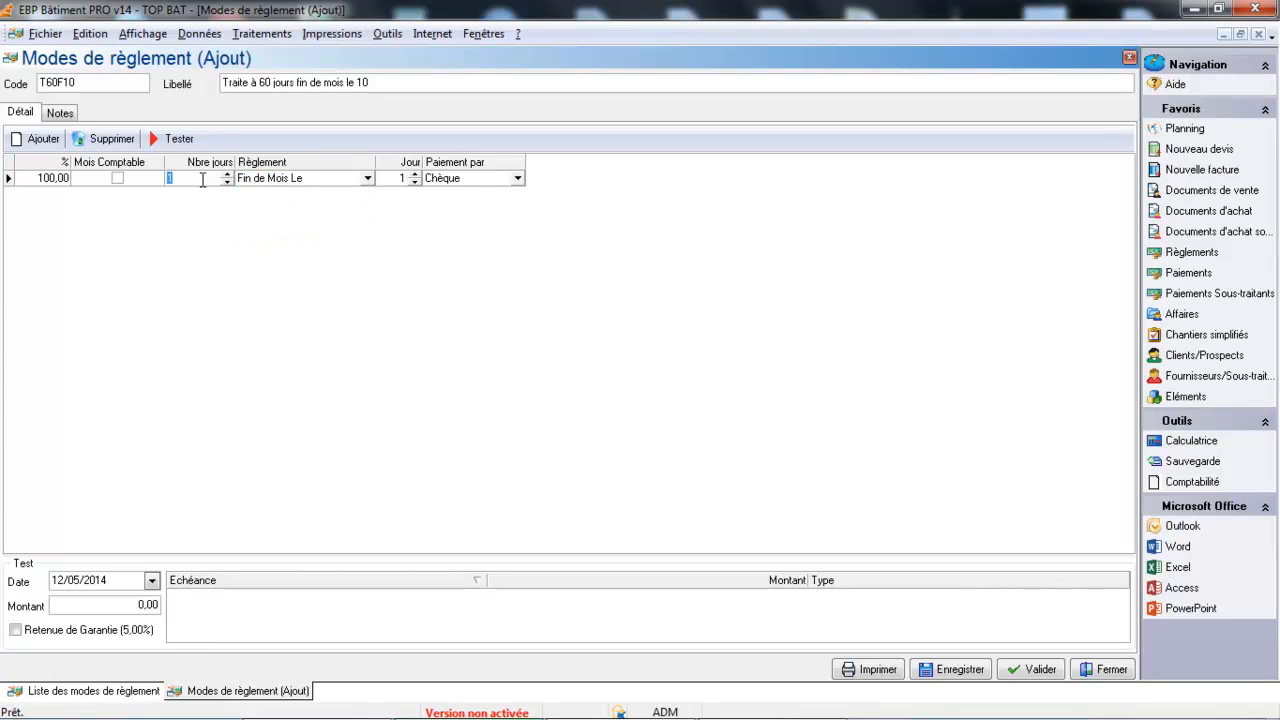
type("60")
key("Tab")
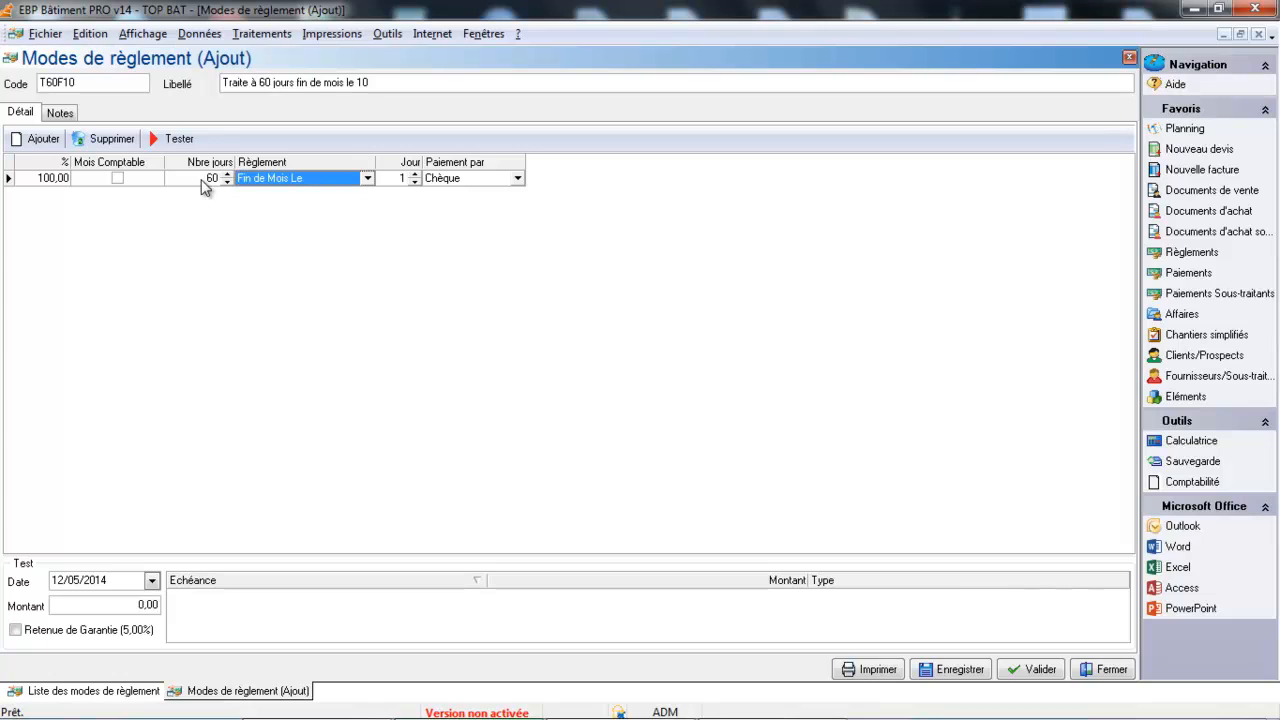
left_click(393, 180)
type("10")
key("Tab")
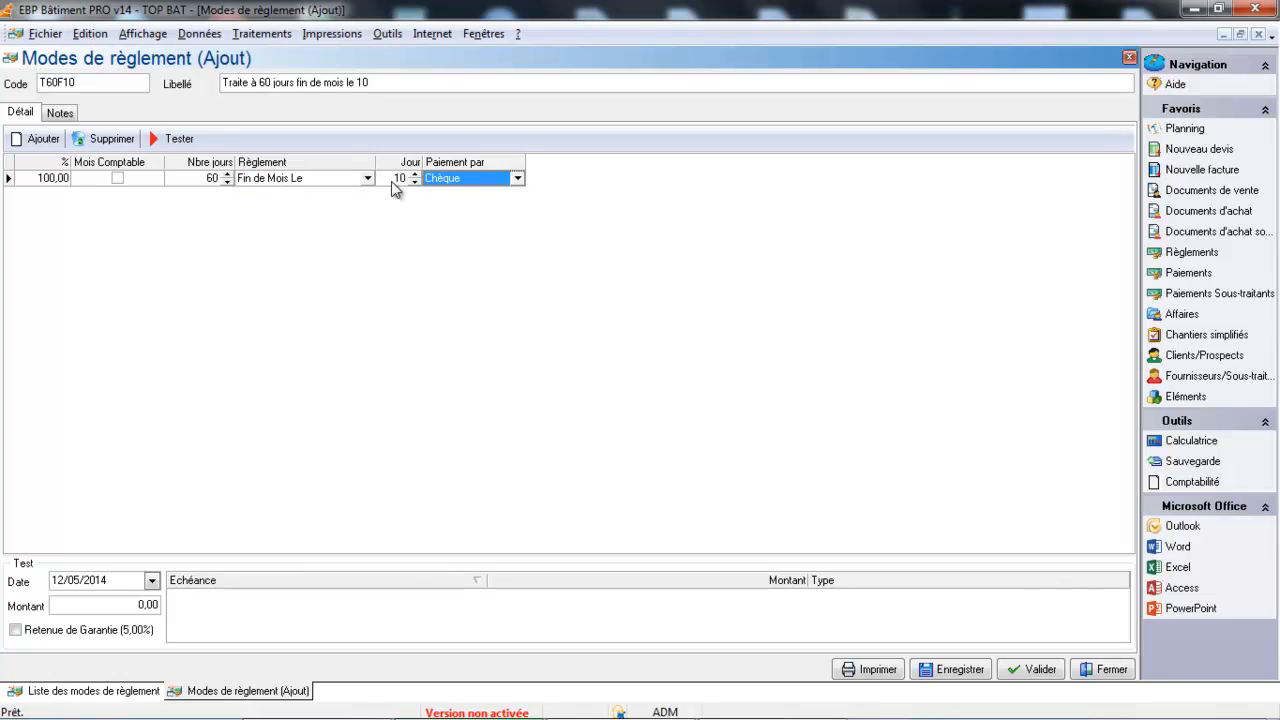
left_click(517, 179)
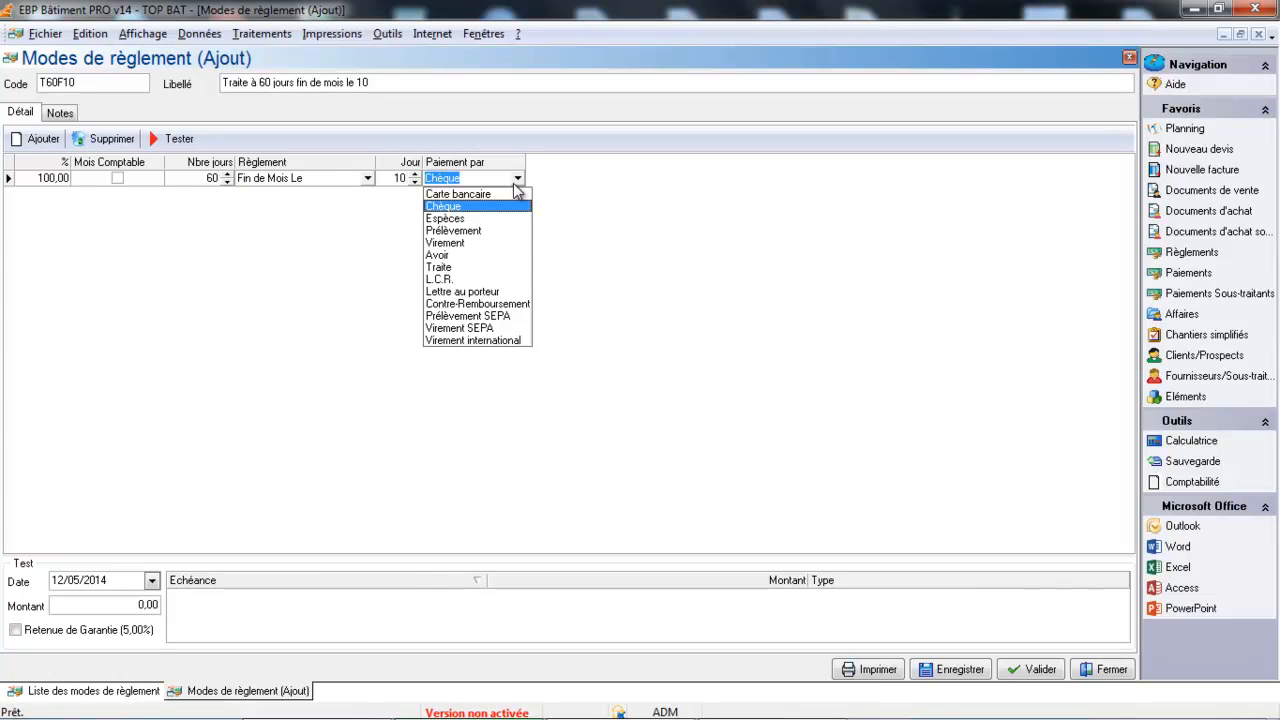
left_click(471, 268)
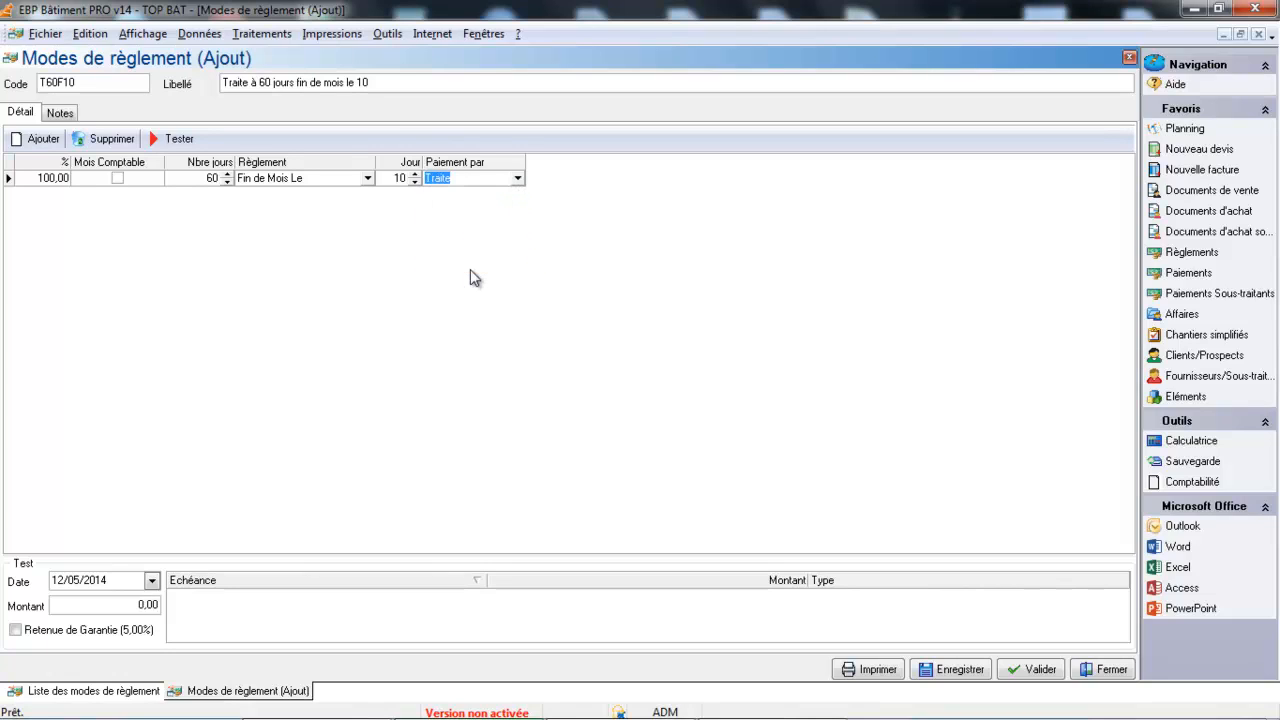
- Test the due date with an amount of 100, clear the test amount, and validate the payment mode, closing the list
left_click(108, 608)
type("100")
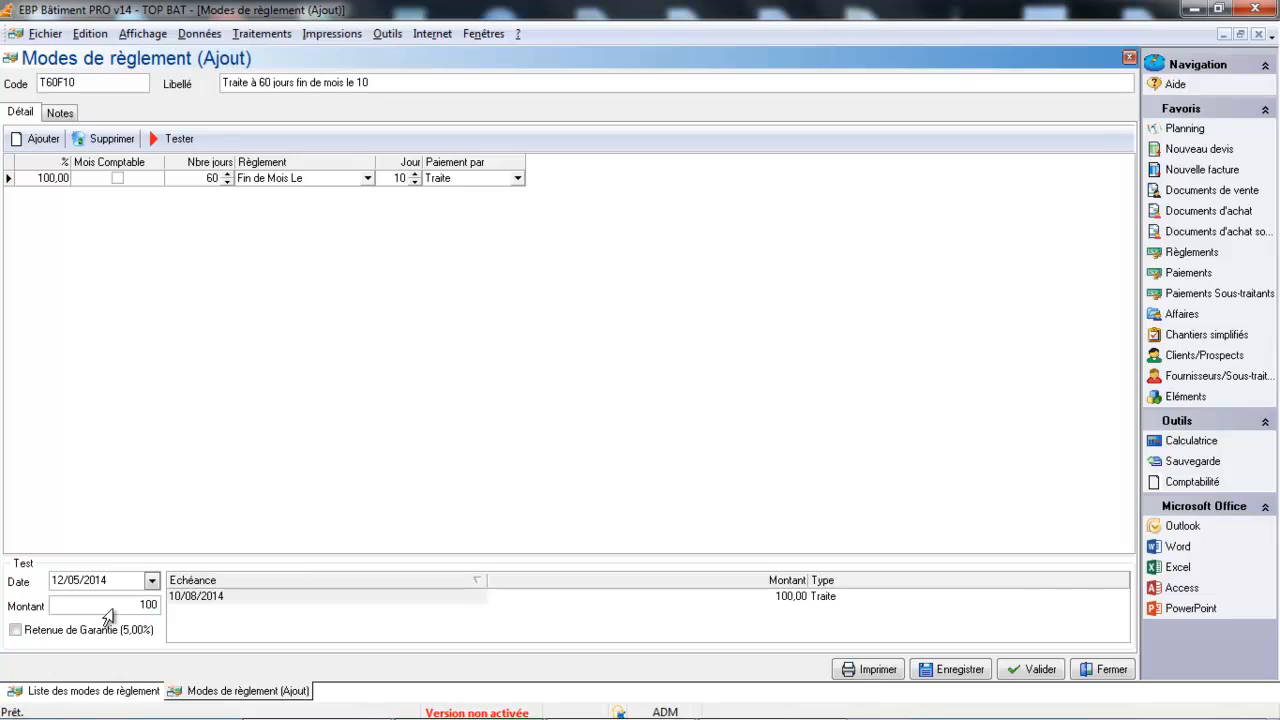
double_click(124, 612)
key("BackSpace")
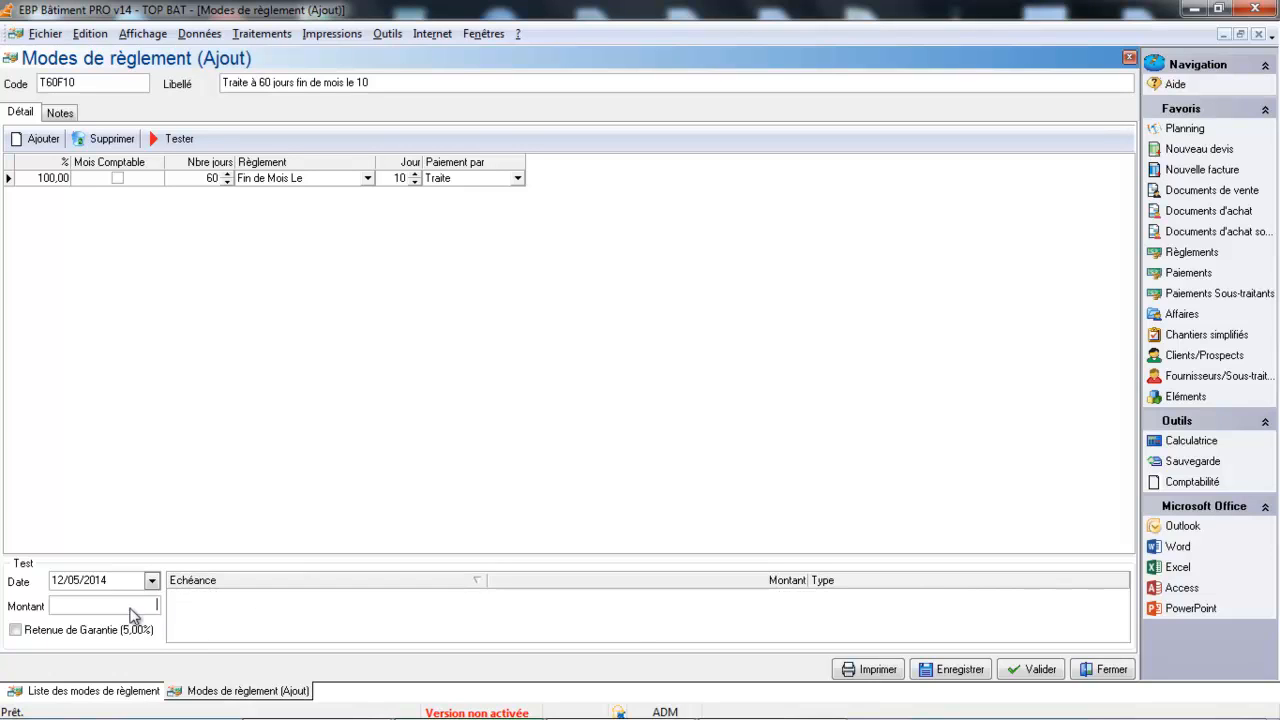
left_click(1033, 674)
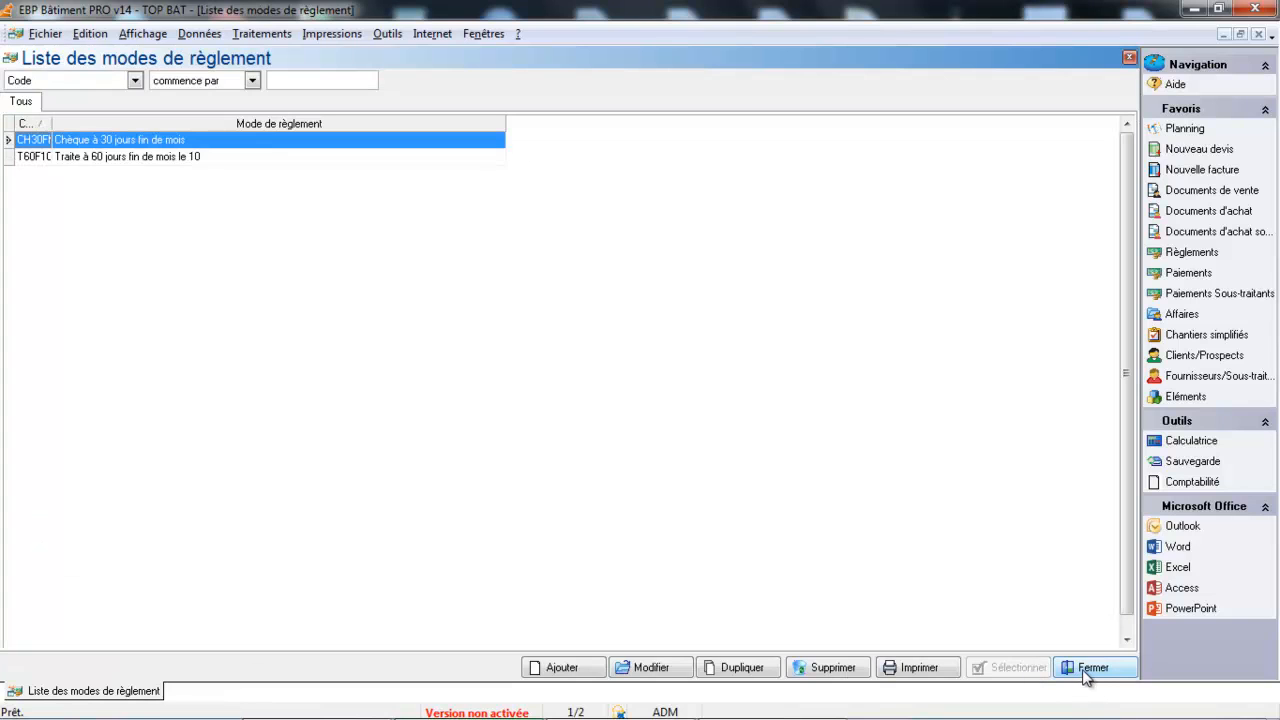
left_click(1093, 668)
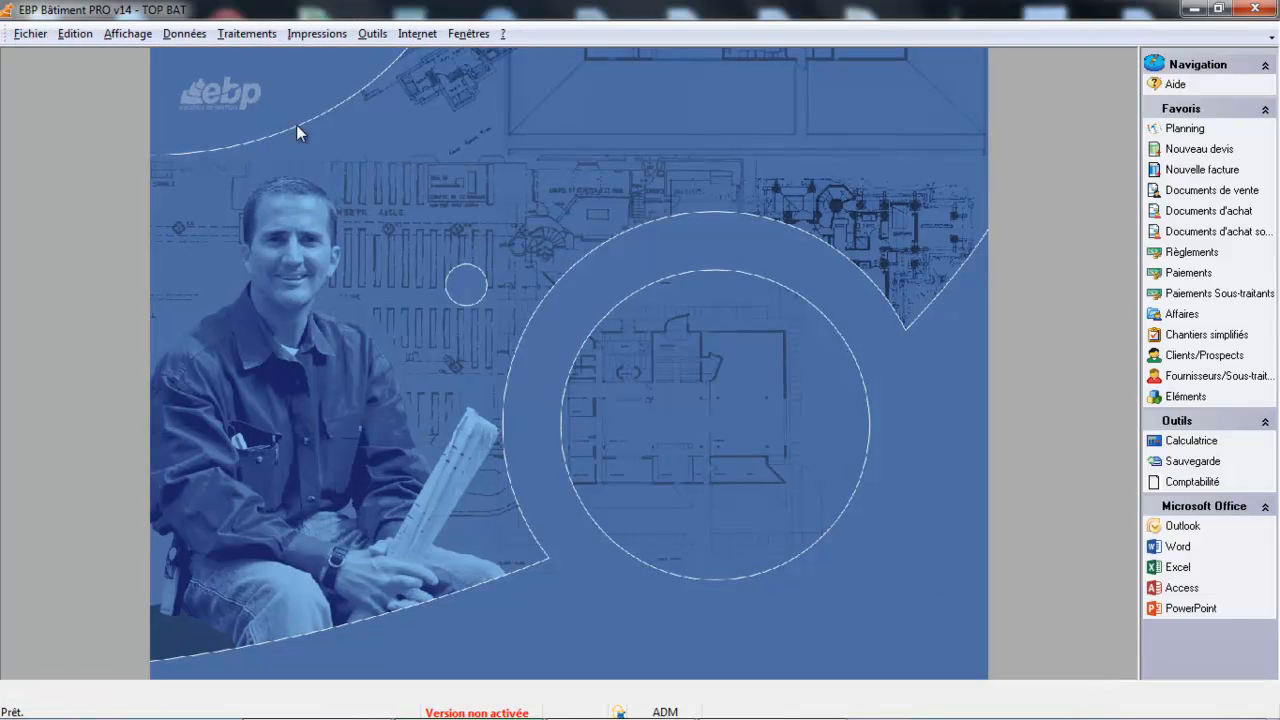
- Review the list of units (Unités) and the record of the Forfait unit, closing both
left_click(183, 34)
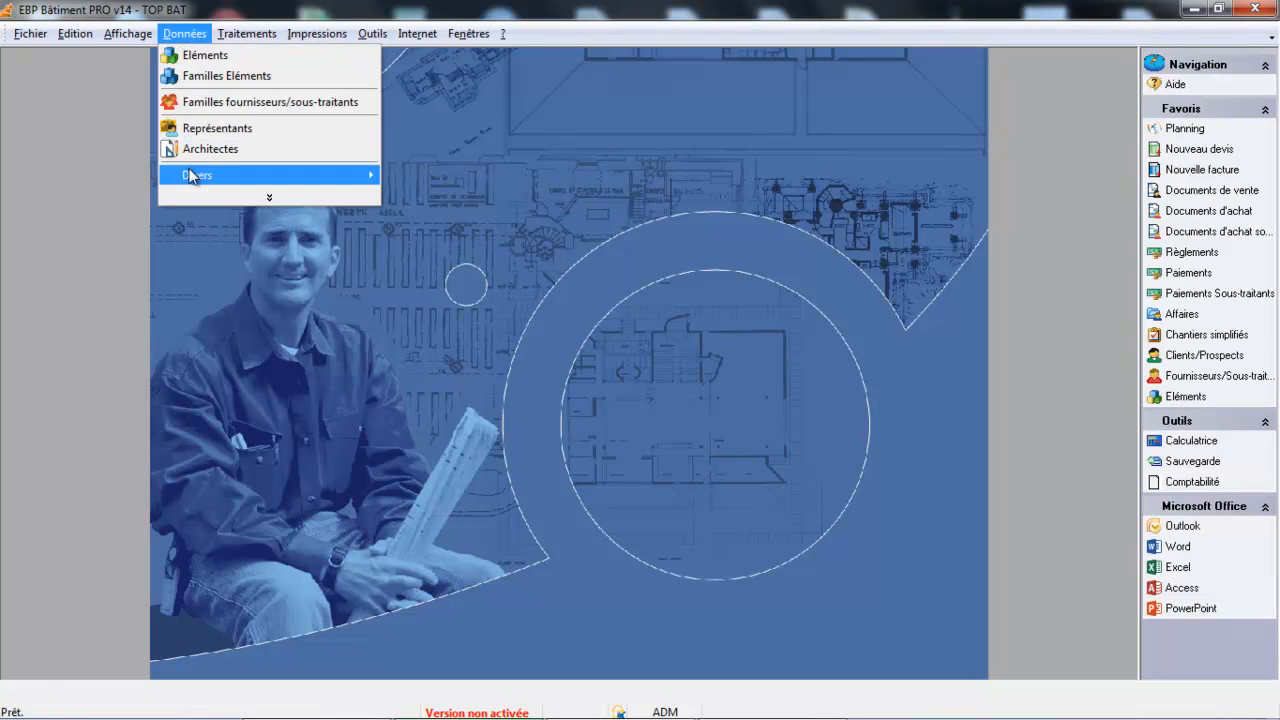
mouse_move(190, 176)
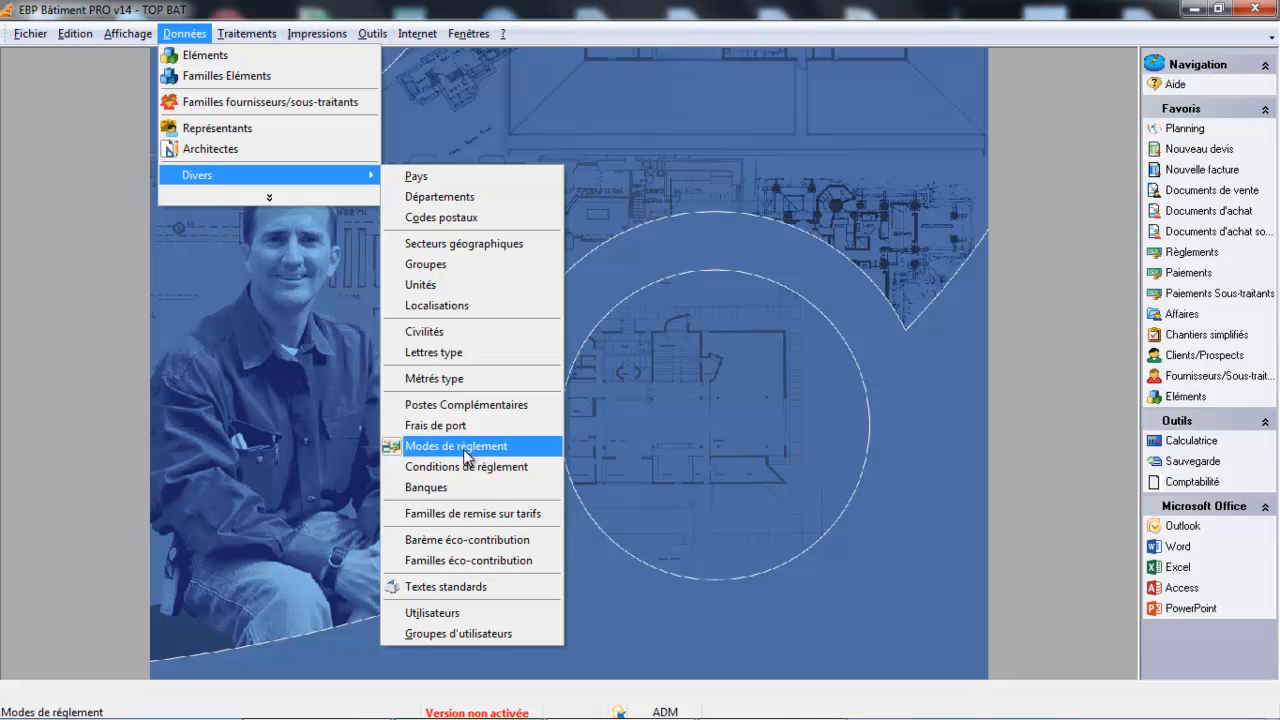
left_click(438, 284)
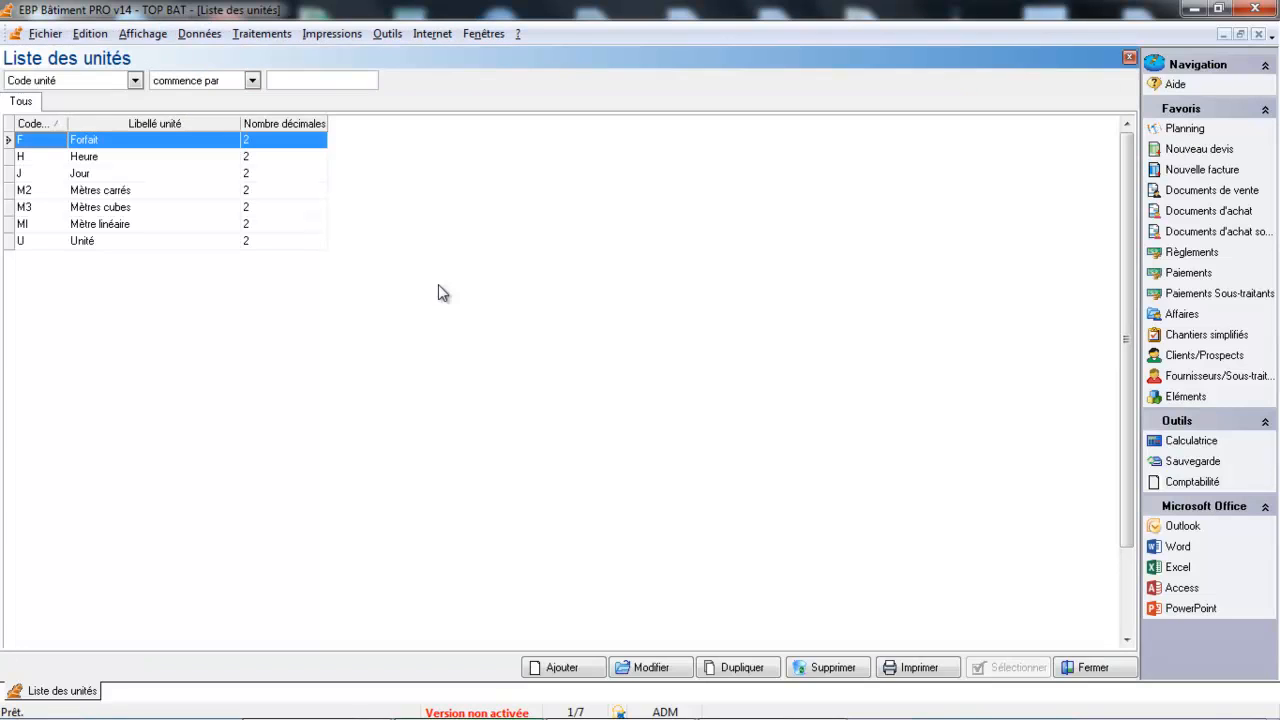
double_click(148, 150)
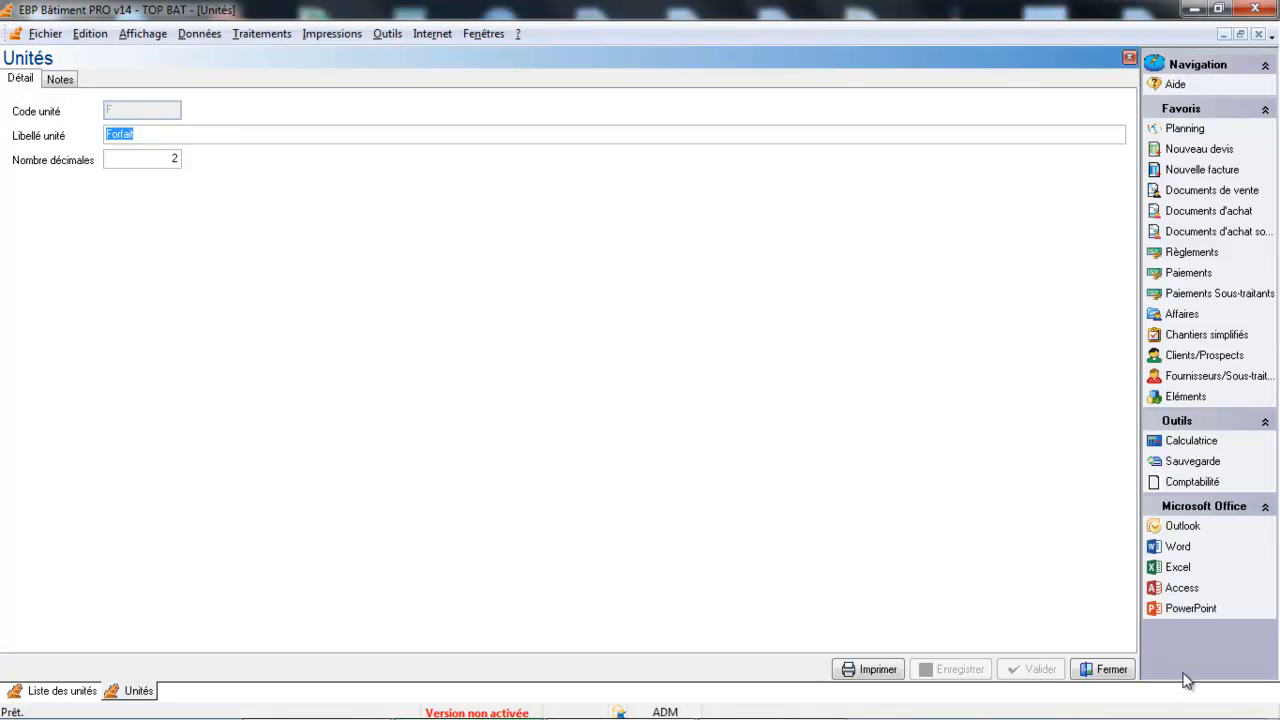
left_click(1118, 676)
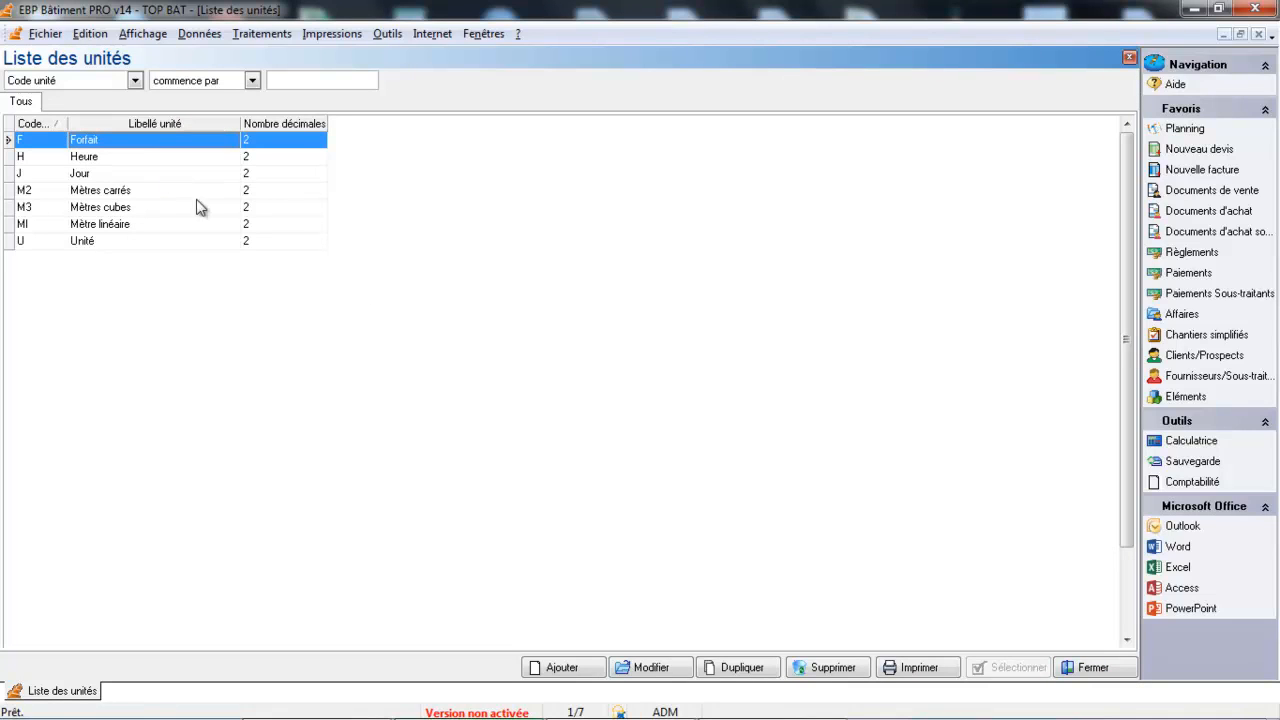
left_click(1104, 667)
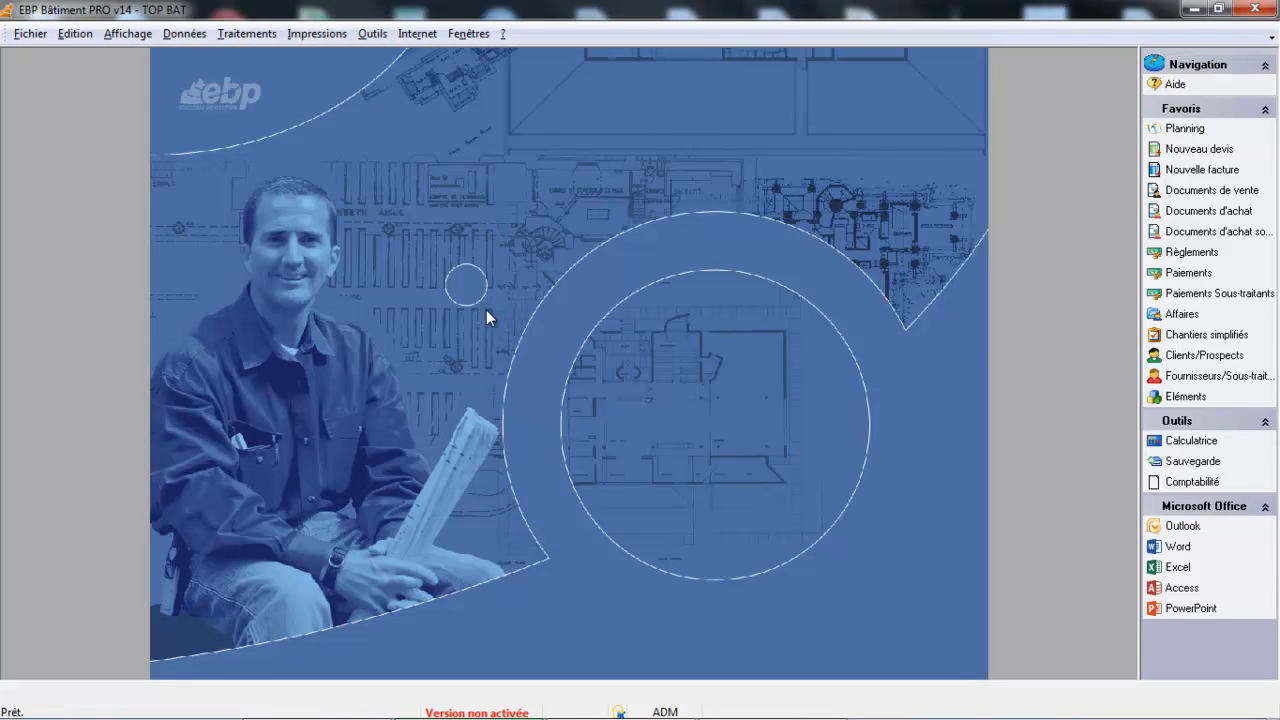
- Add a storage location (Localisation) with code ALLEEA and description "Allées A" and validate it
left_click(168, 38)
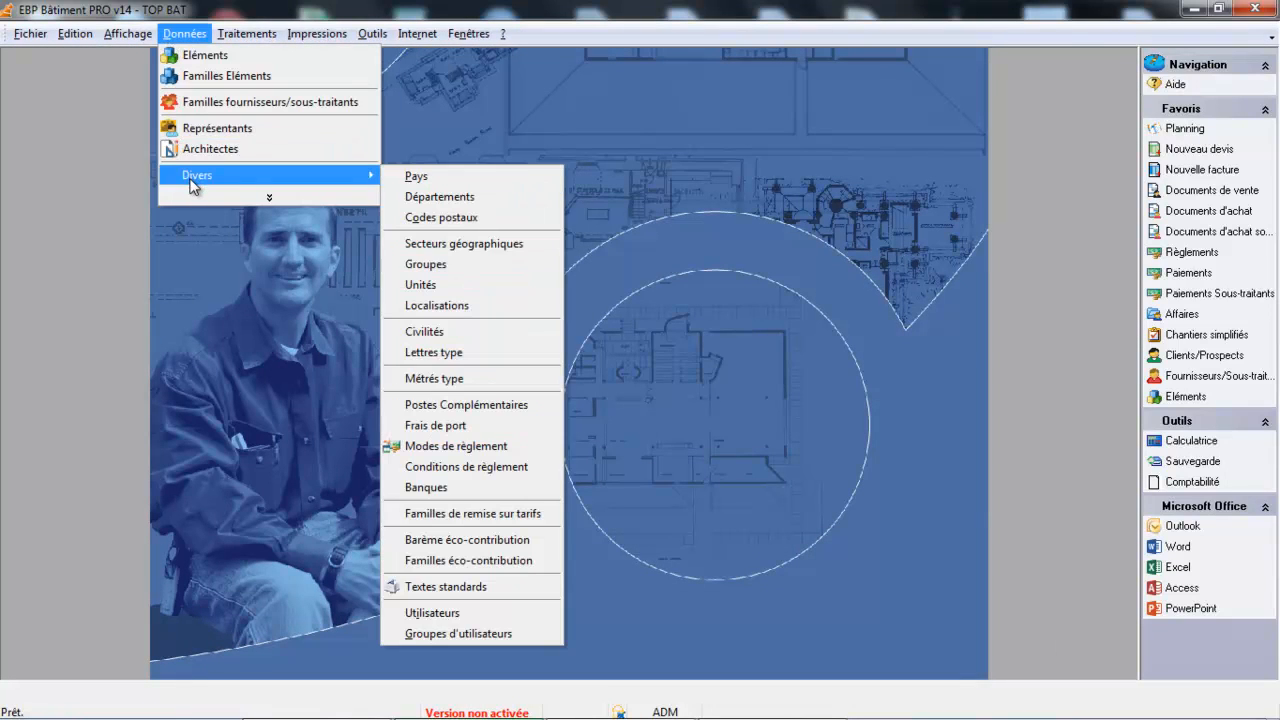
left_click(416, 310)
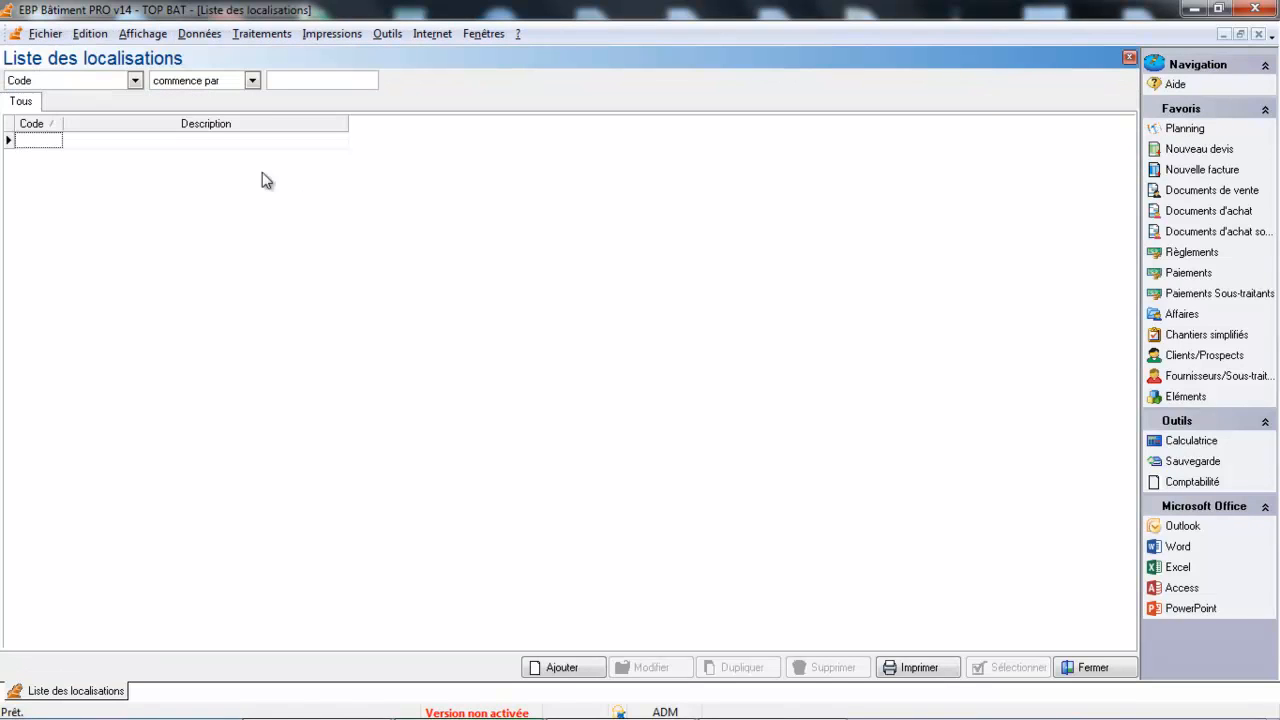
left_click(177, 142)
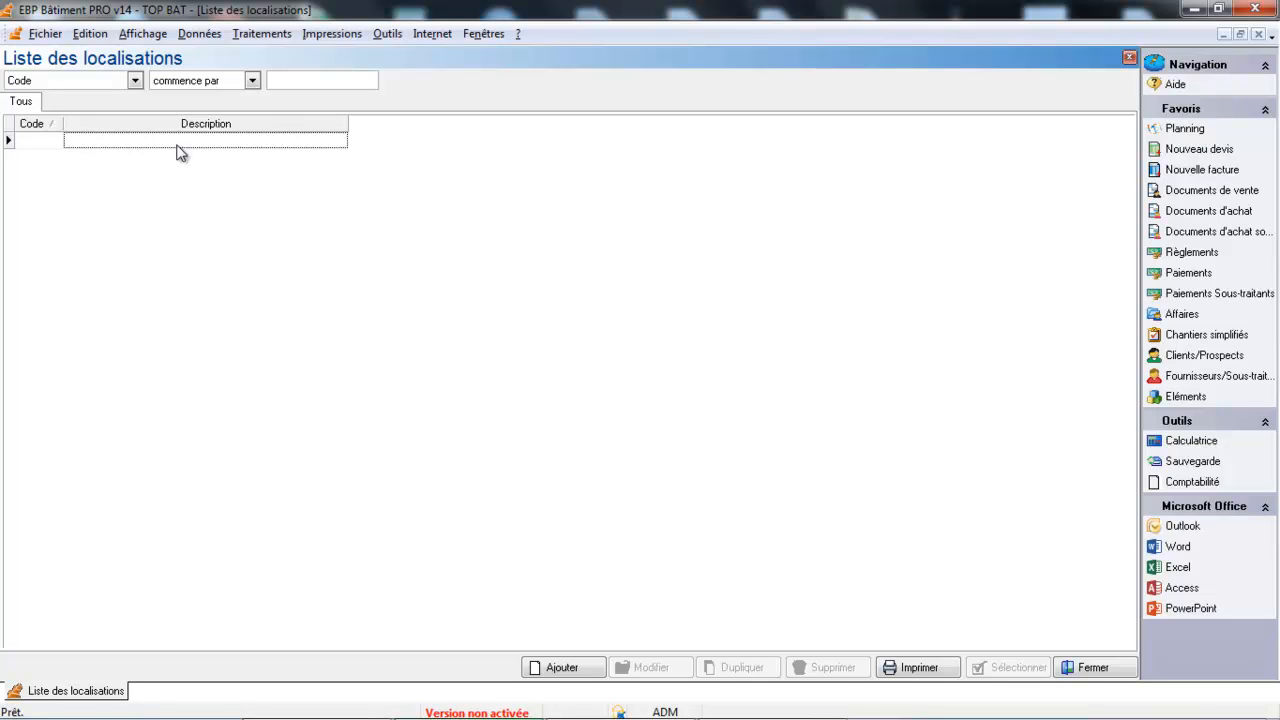
left_click(562, 667)
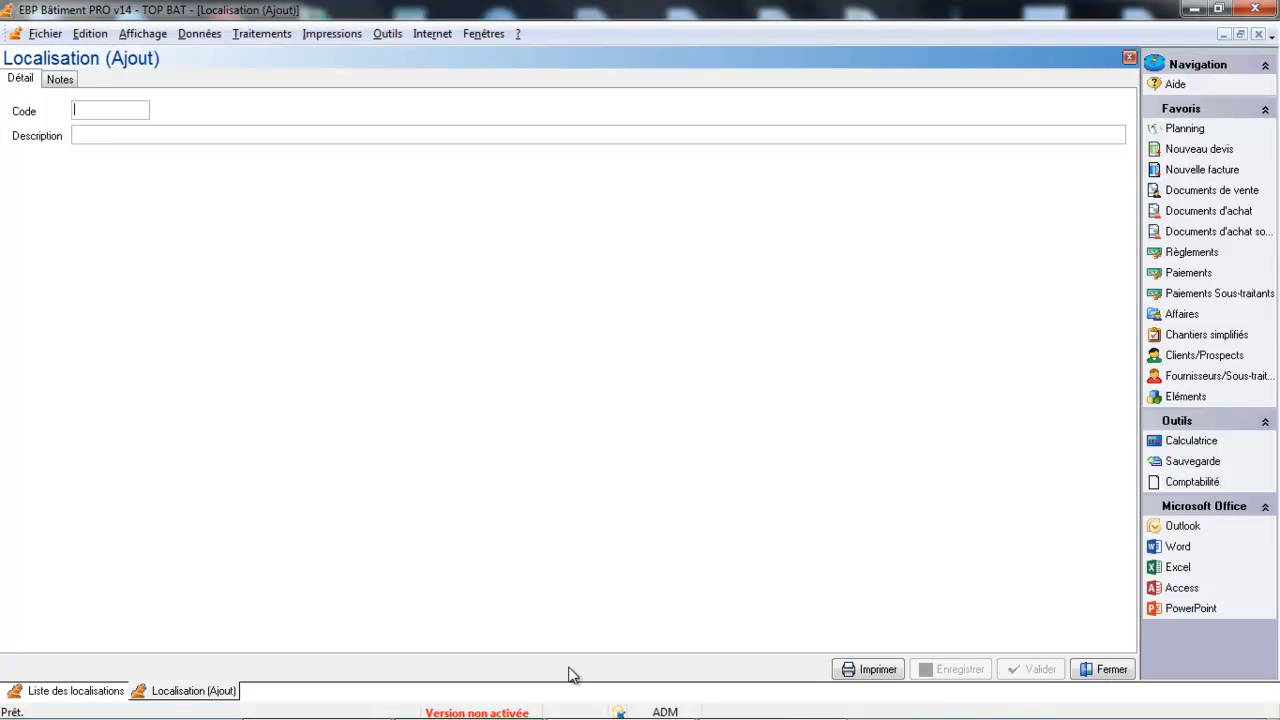
type("ALLEEA")
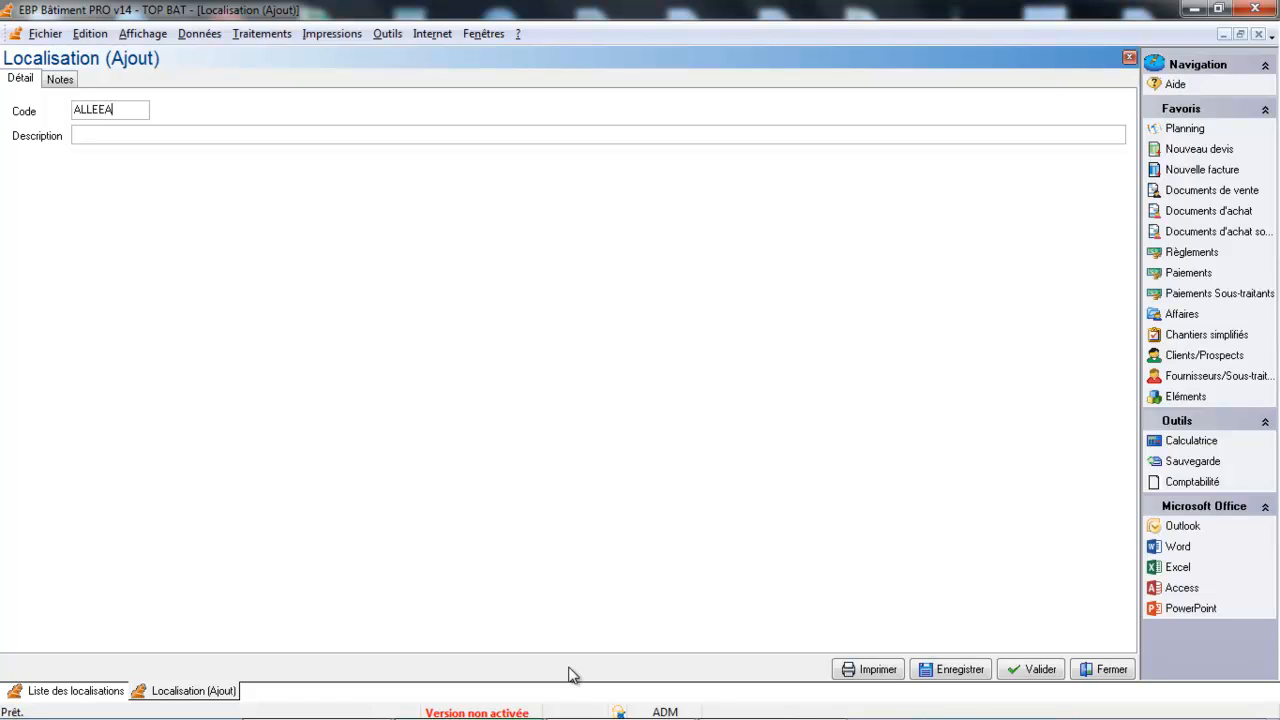
key("Tab")
type("Allées A")
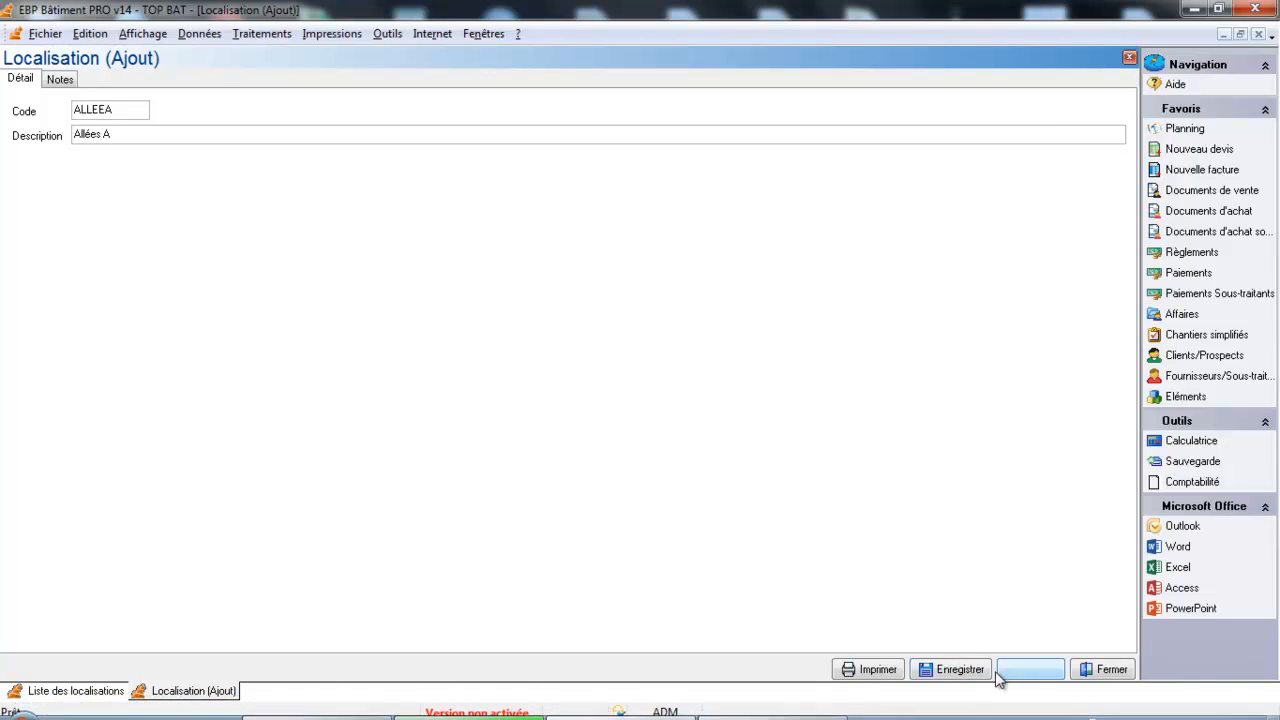
left_click(1028, 672)
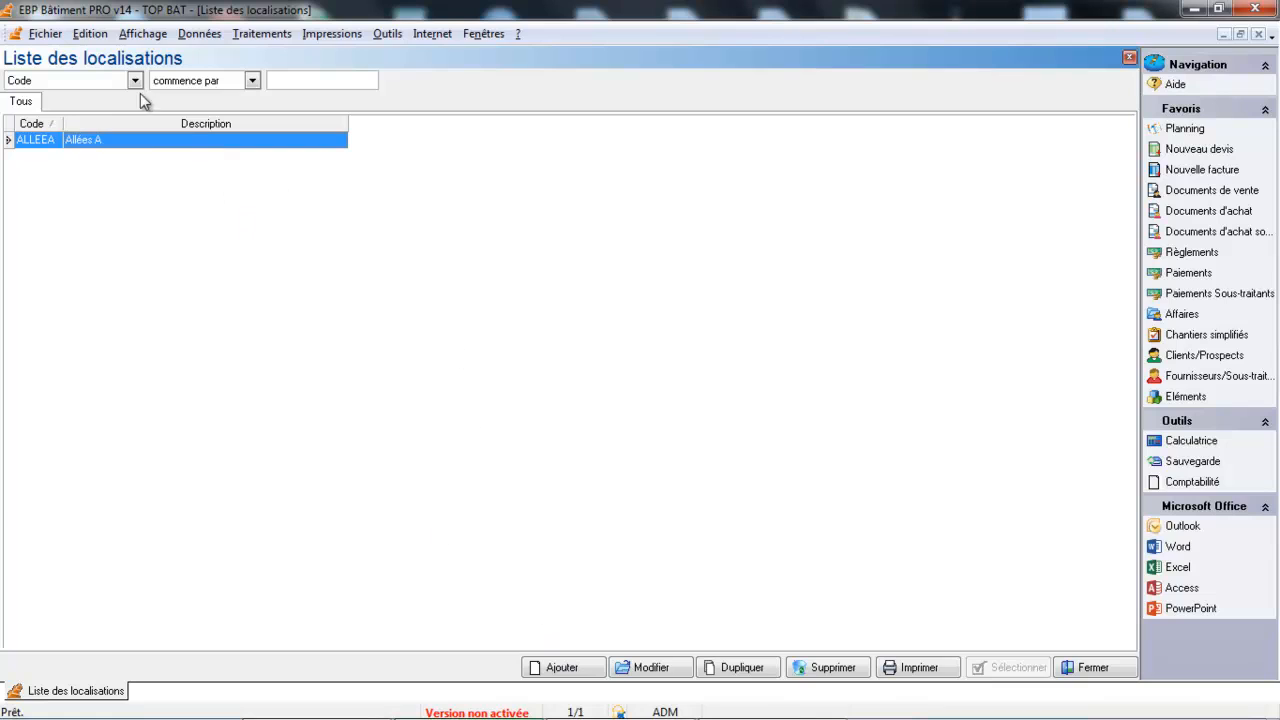
- Add a location with code ENTA and description "ENTREPOT TOULOUSE", validate it and close the list
left_click(562, 667)
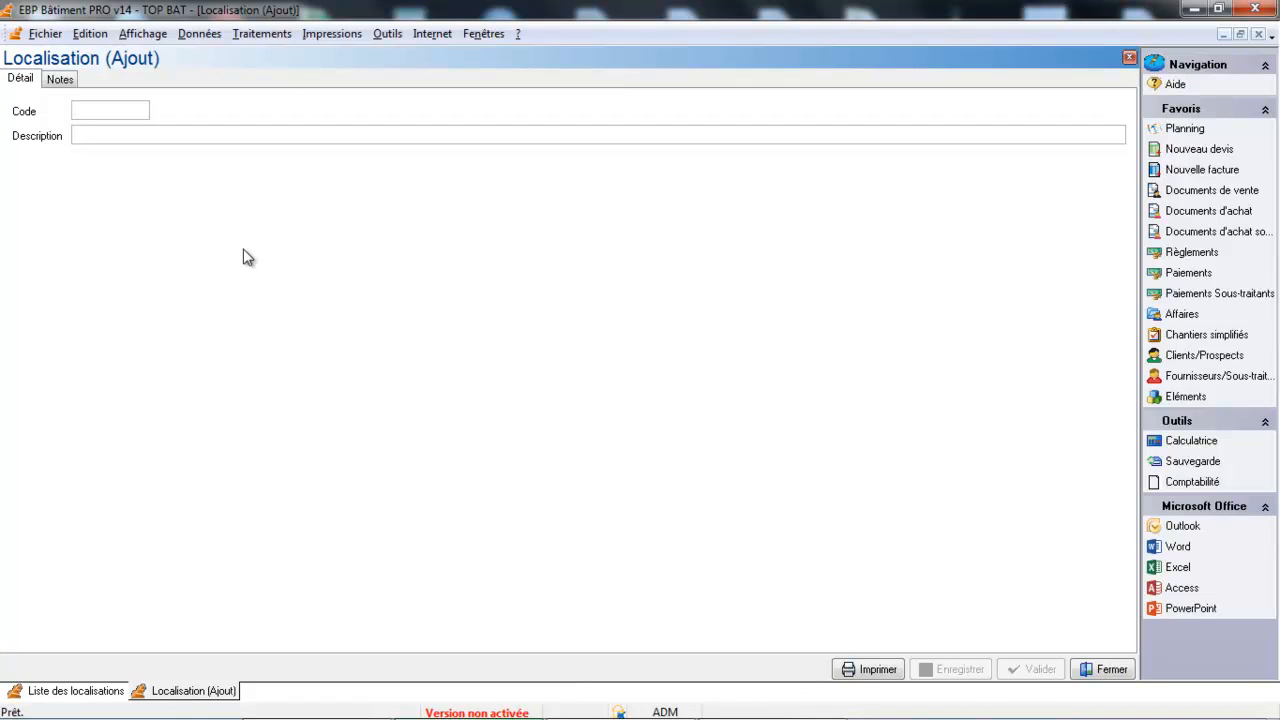
type("ENTA")
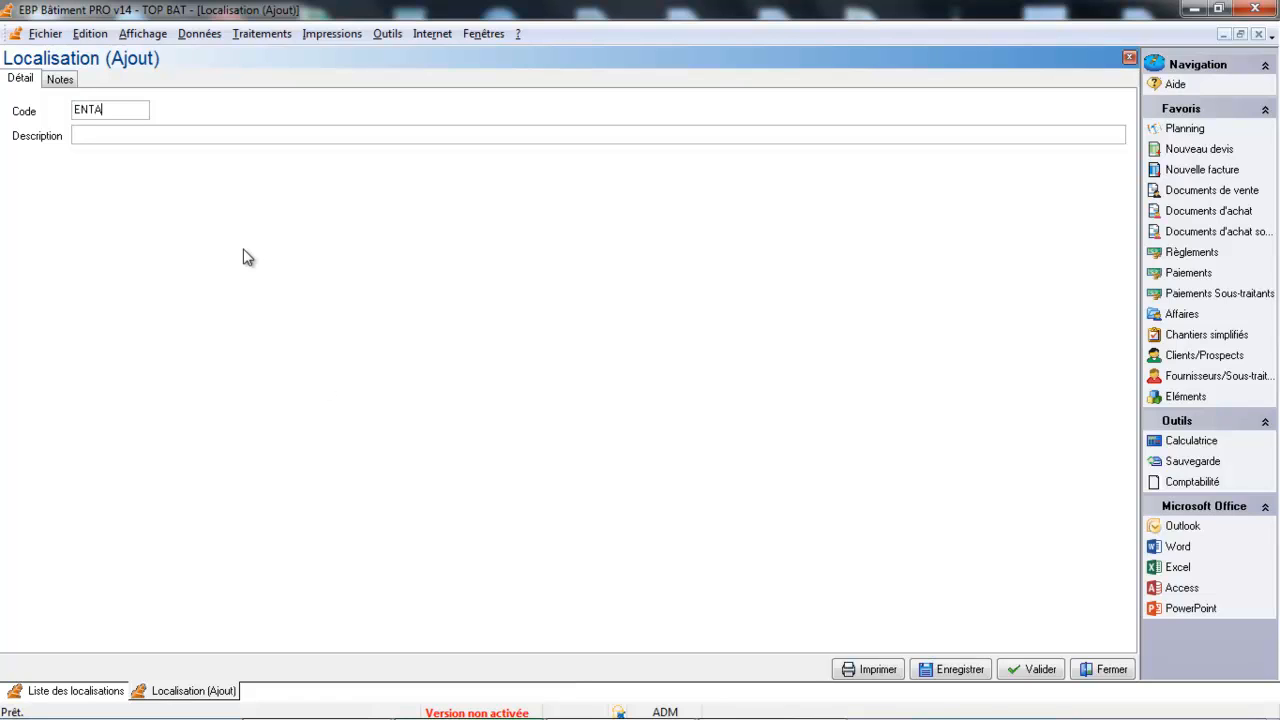
type("ENTREPOT TOULOUSE")
key("Tab")
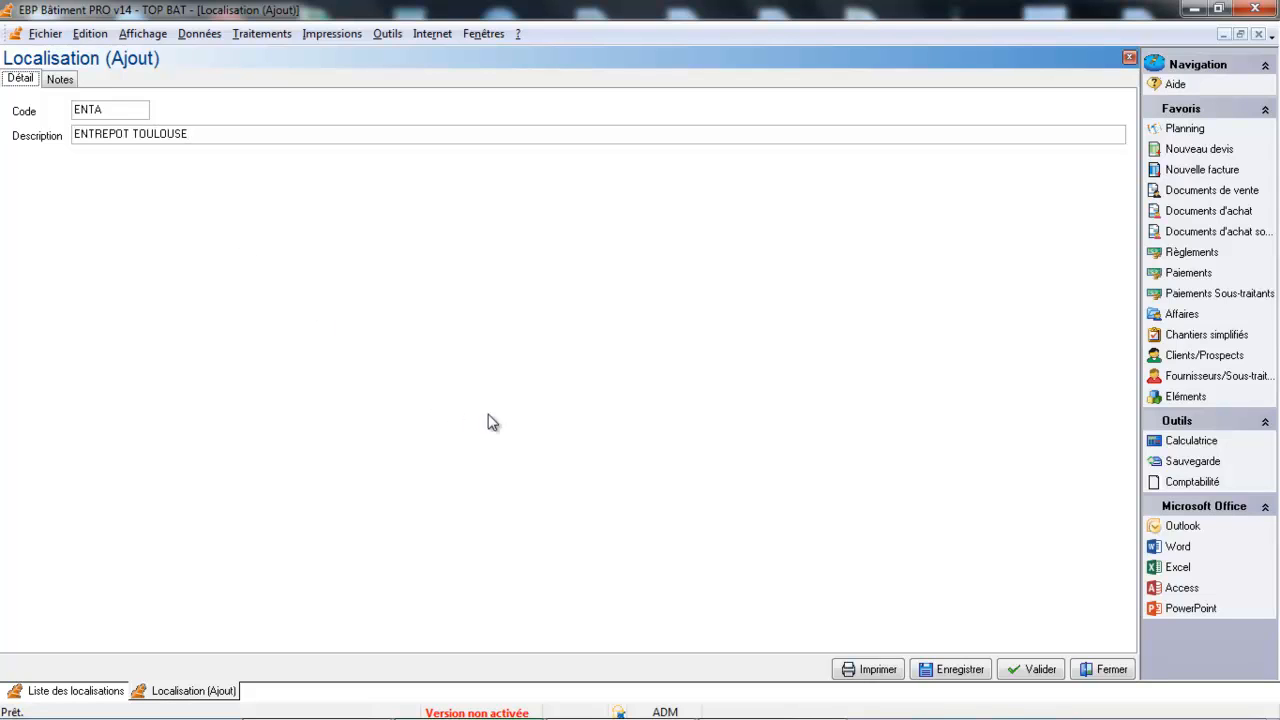
left_click(1040, 670)
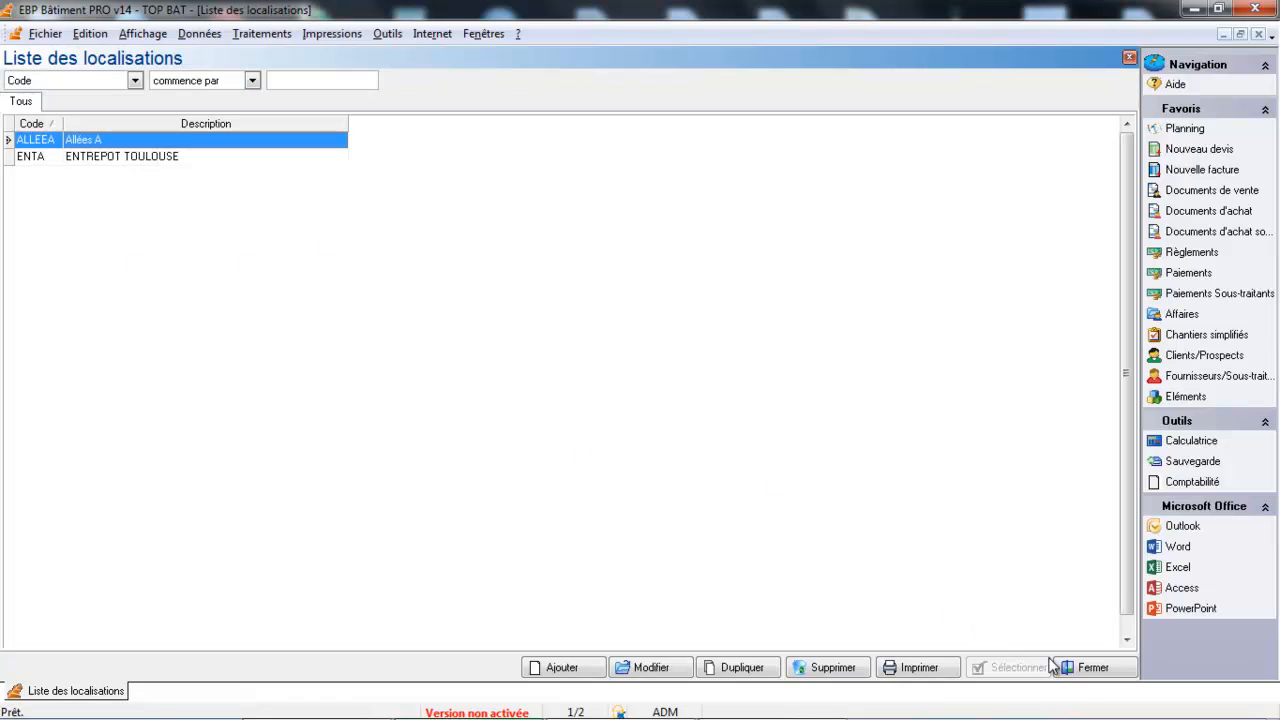
left_click(1088, 672)
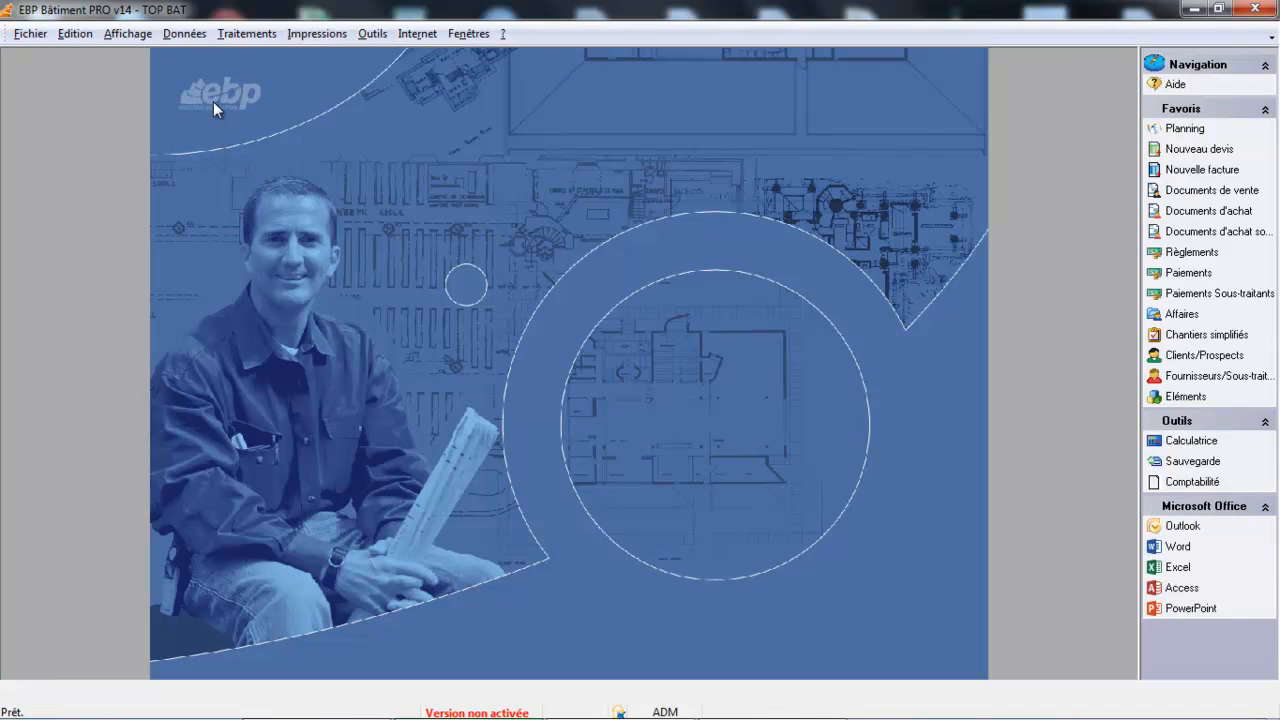
- Display the available categories of miscellaneous base data (Divers)
left_click(183, 35)
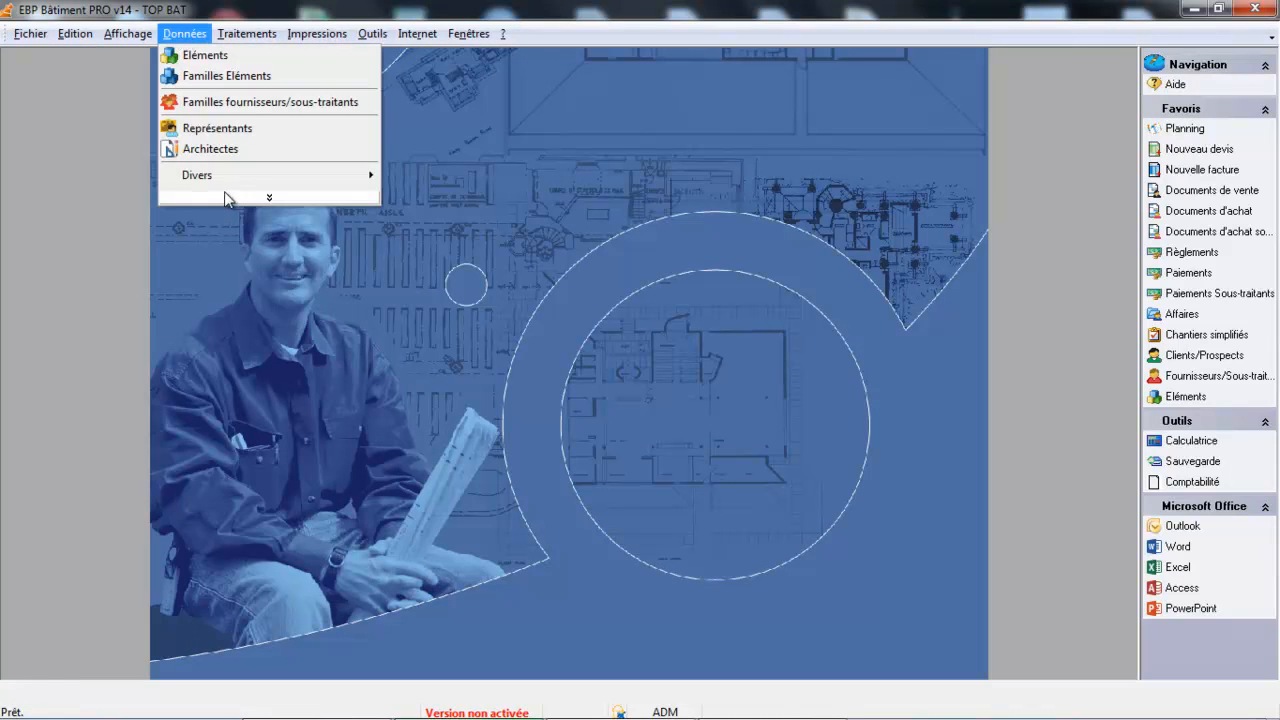
mouse_move(229, 184)
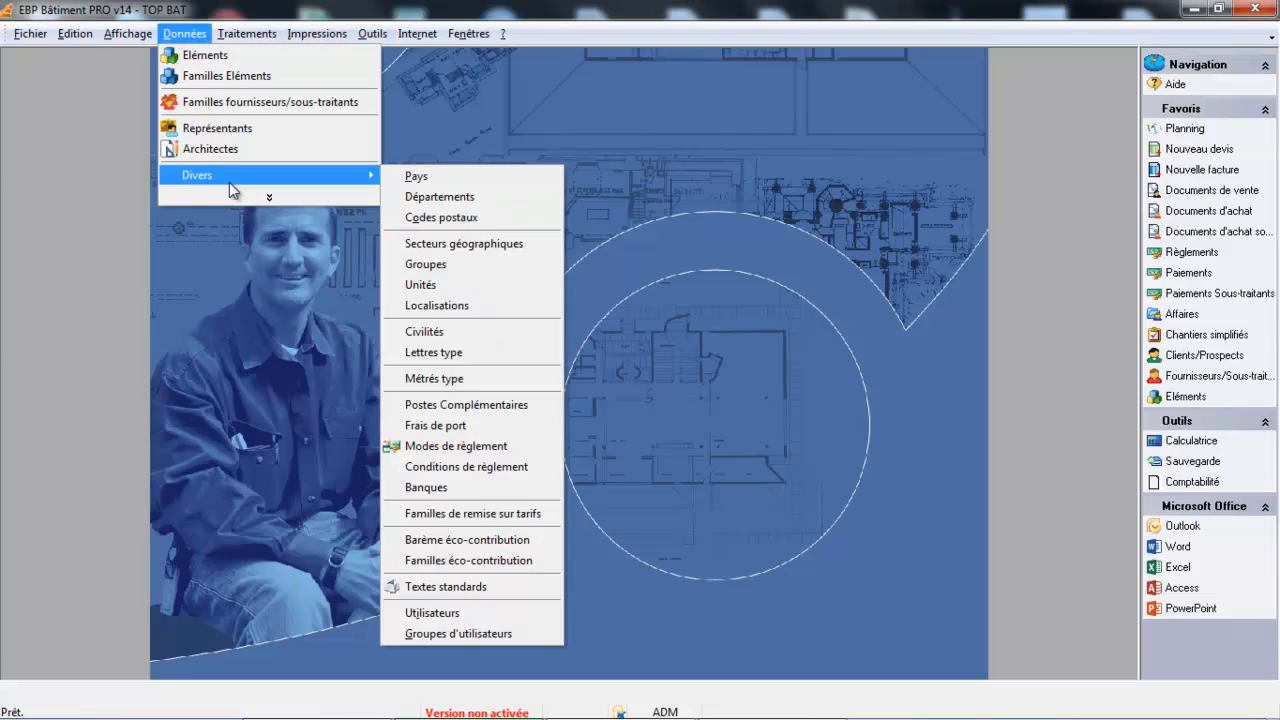